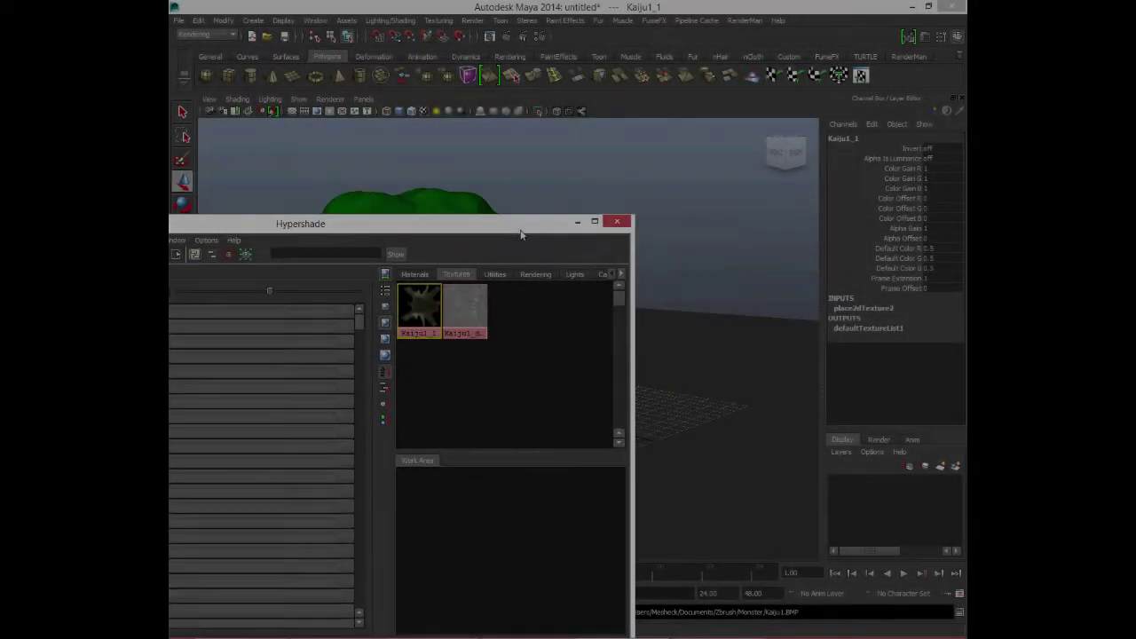
Select the kaiju, switch the renderer to RenderMan/RIS, and assign a new PxrLMSubsurface material.
left_click_drag(521, 229, 531, 278)
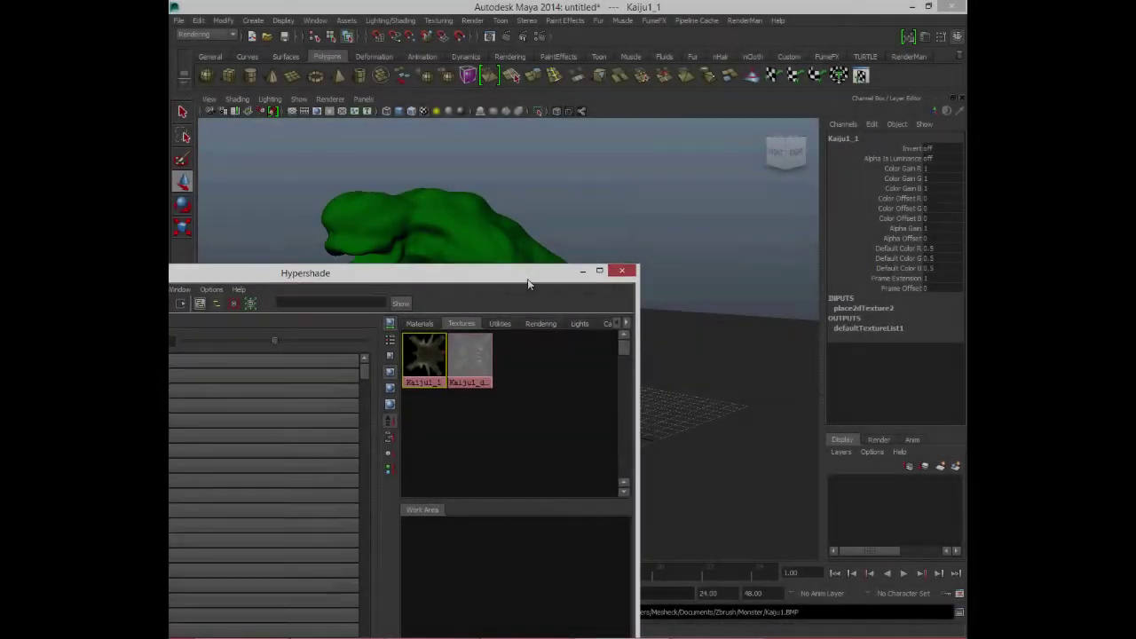
left_click(526, 224)
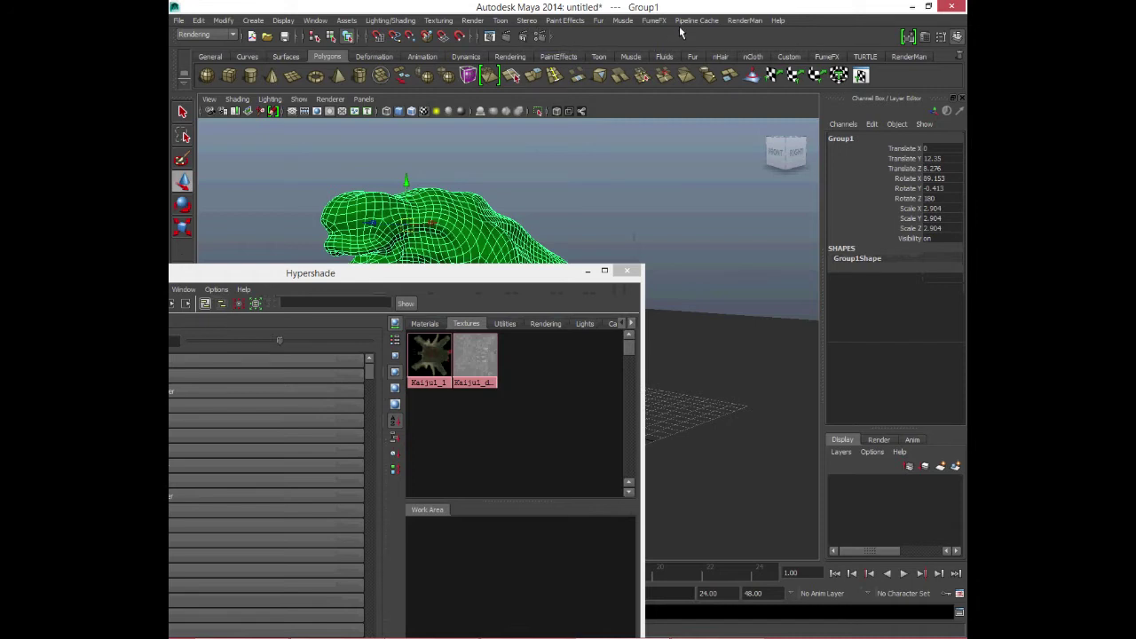
left_click(743, 21)
mouse_move(781, 76)
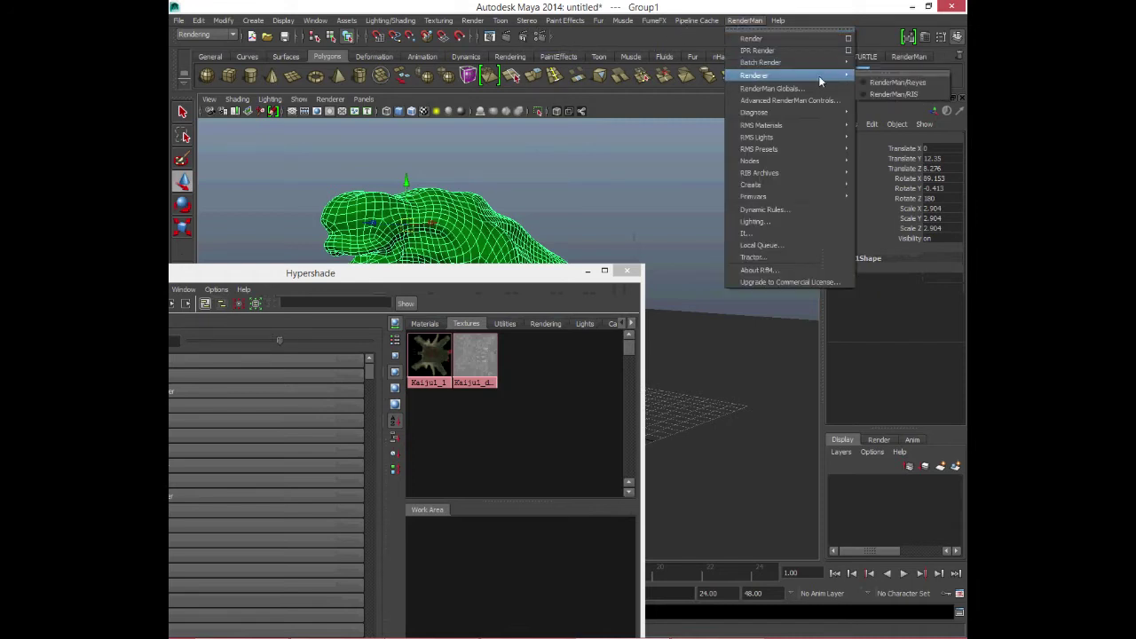
left_click(874, 94)
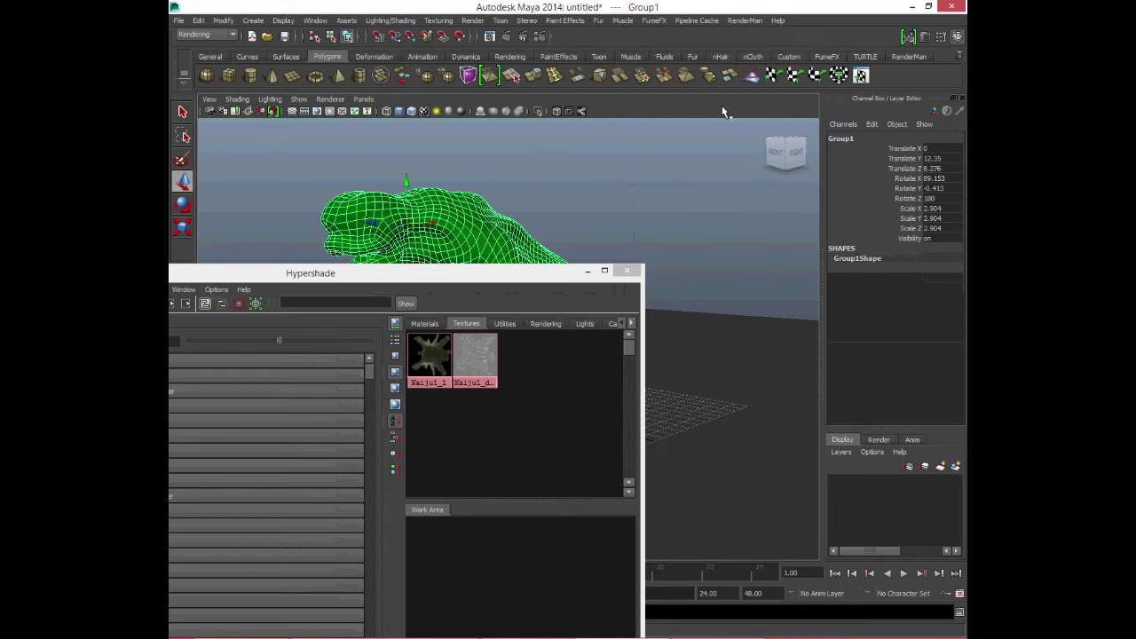
left_click(745, 20)
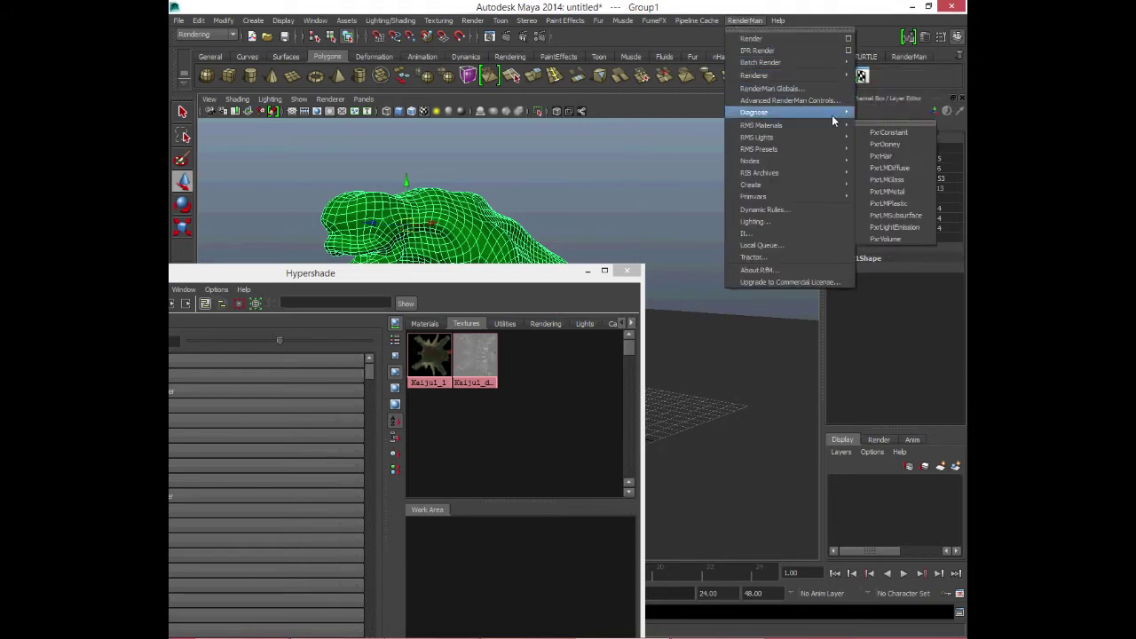
mouse_move(762, 125)
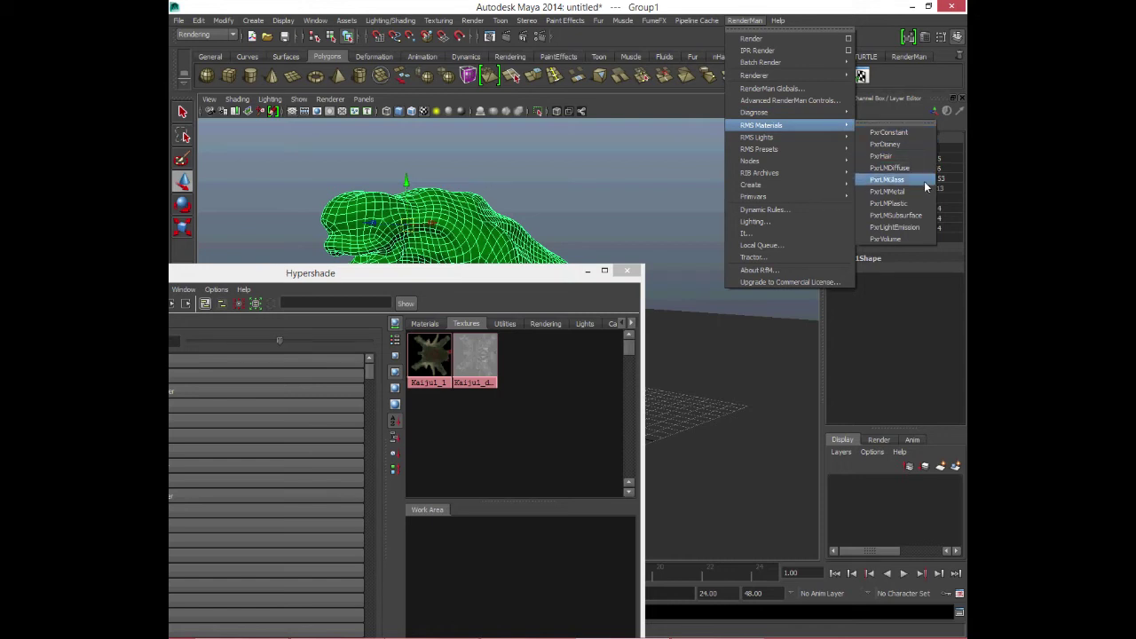
left_click(928, 215)
Graph the PxrLMSubsurface1SG shading group and plug the Kaiju1_dis_1 texture into Displacement mat.
left_click_drag(545, 282, 377, 176)
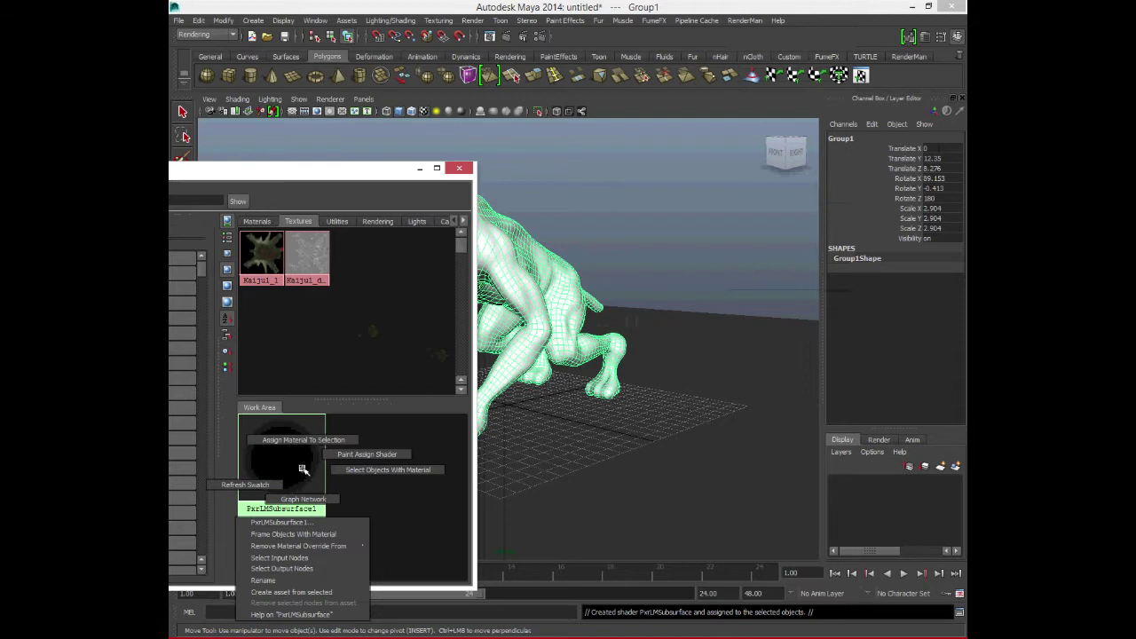
right_click_drag(302, 471, 293, 507)
key("ctrl+a")
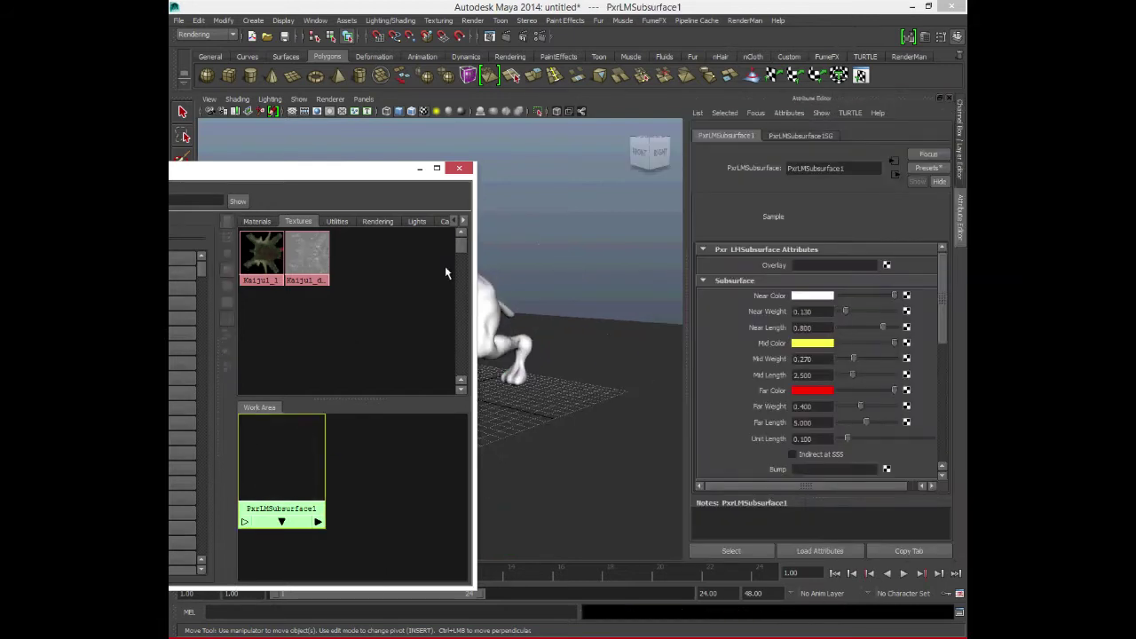
left_click_drag(392, 169, 436, 152)
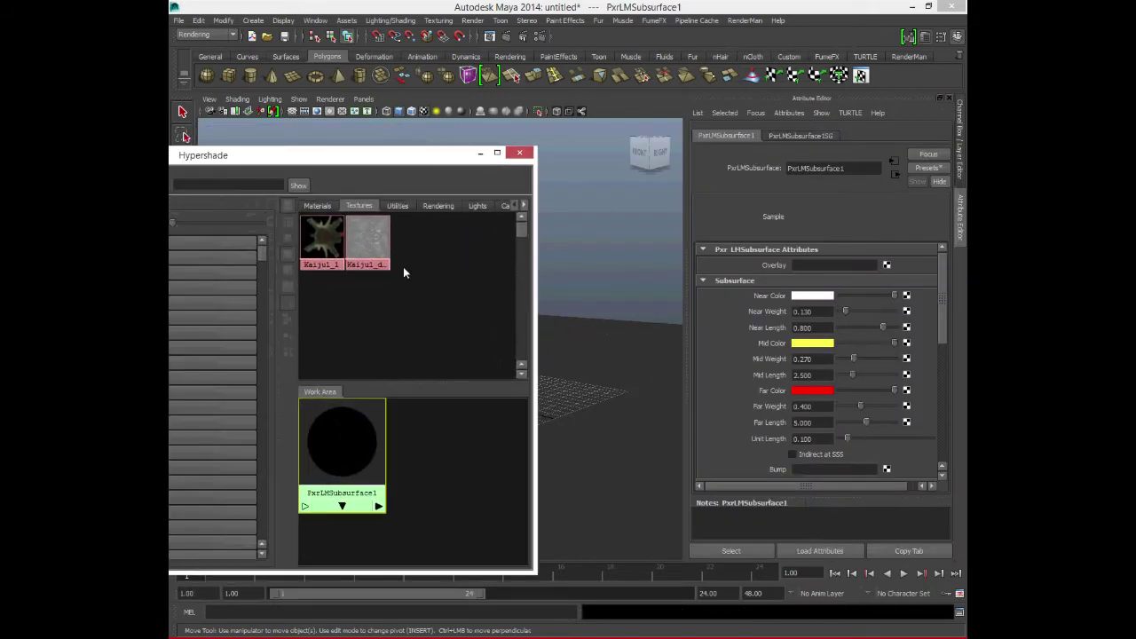
mouse_move(374, 161)
left_mouse_down()
mouse_move(616, 160)
mouse_move(638, 150)
left_mouse_up()
left_click(317, 174)
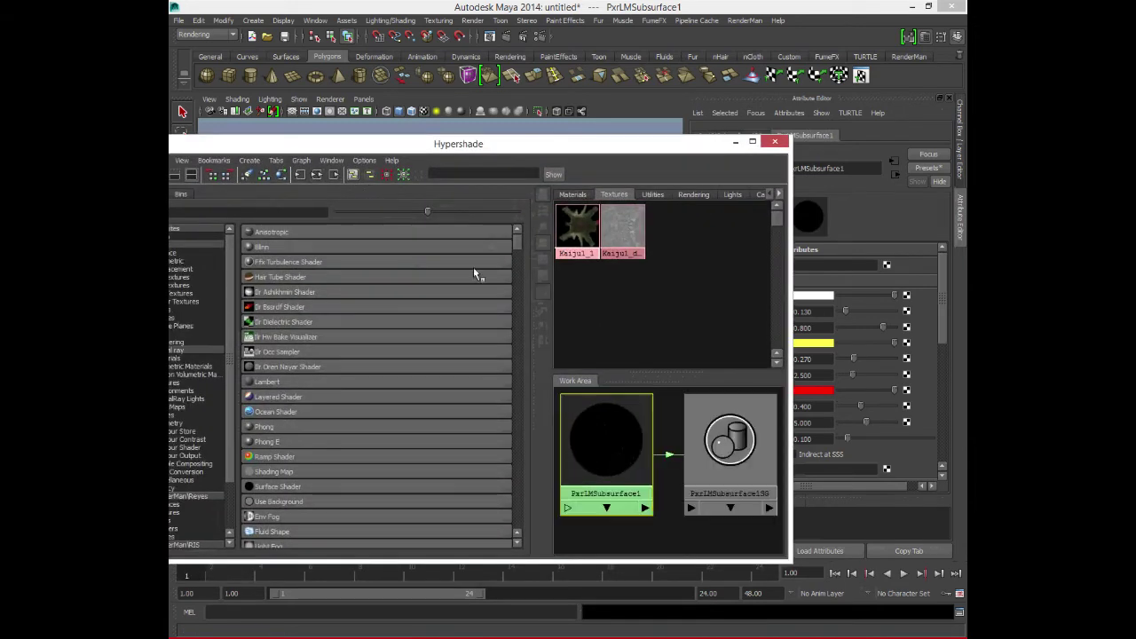
left_click_drag(629, 148, 498, 127)
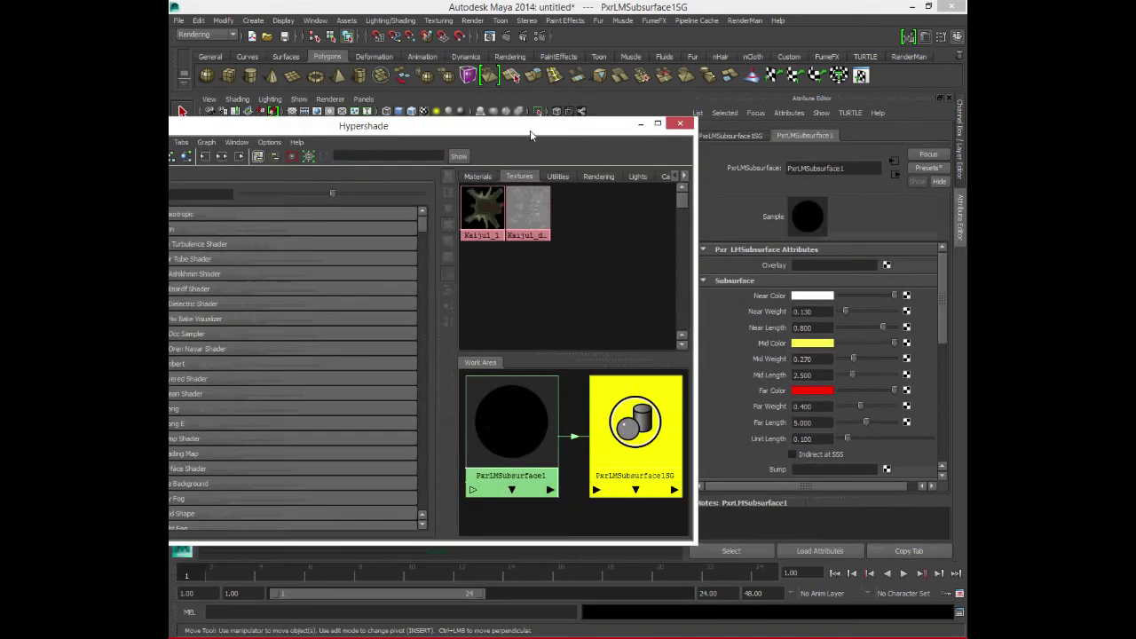
left_click(747, 135)
middle_click_drag(497, 222, 931, 294)
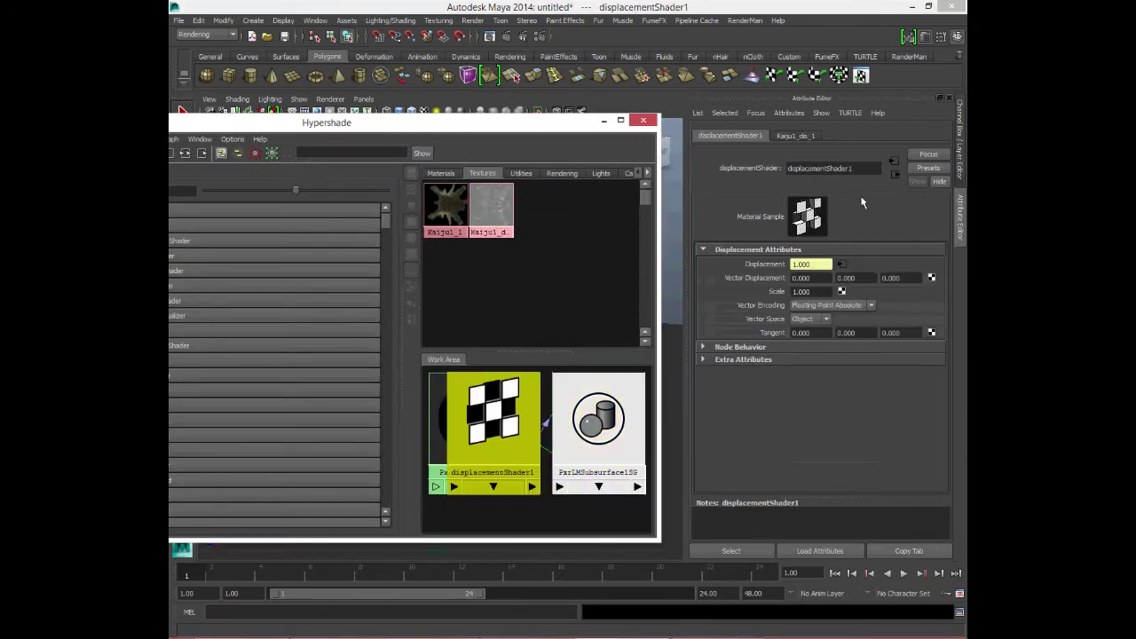
Set the Kaiju1_dis_1 texture's Alpha Offset to -0.5.
left_click(796, 136)
left_click(796, 395)
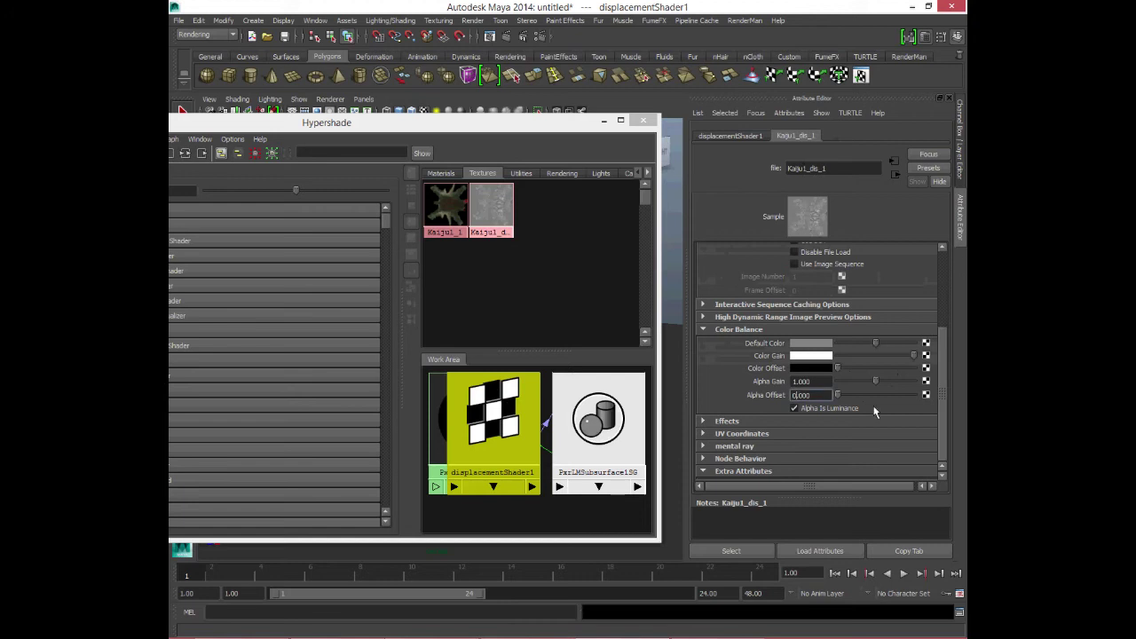
type("-0.5")
key("Return")
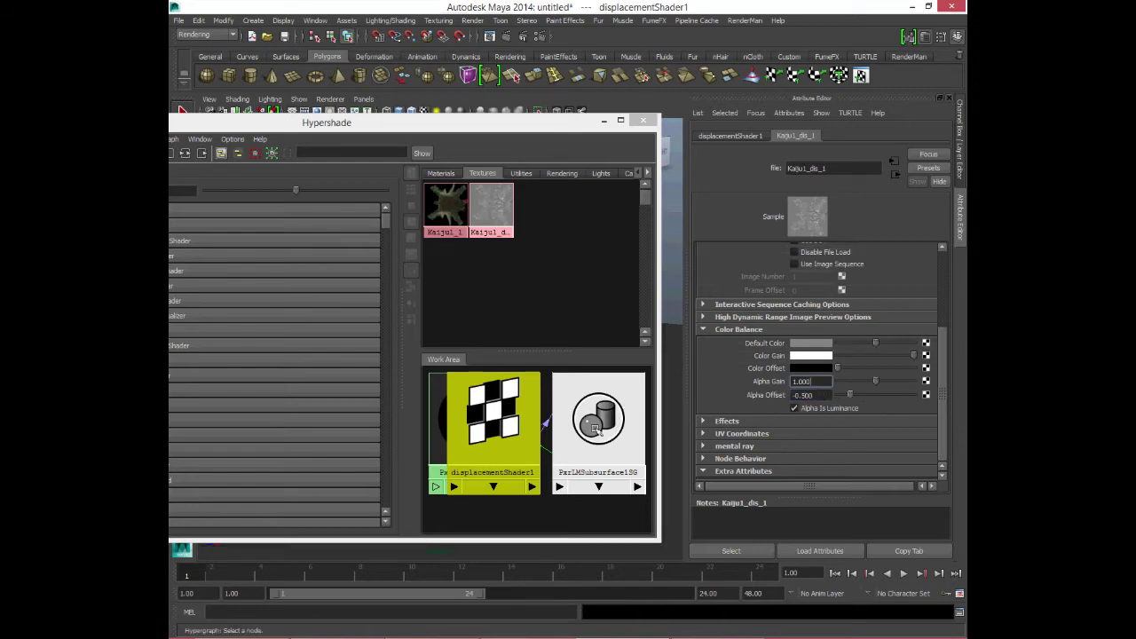
right_click(438, 421)
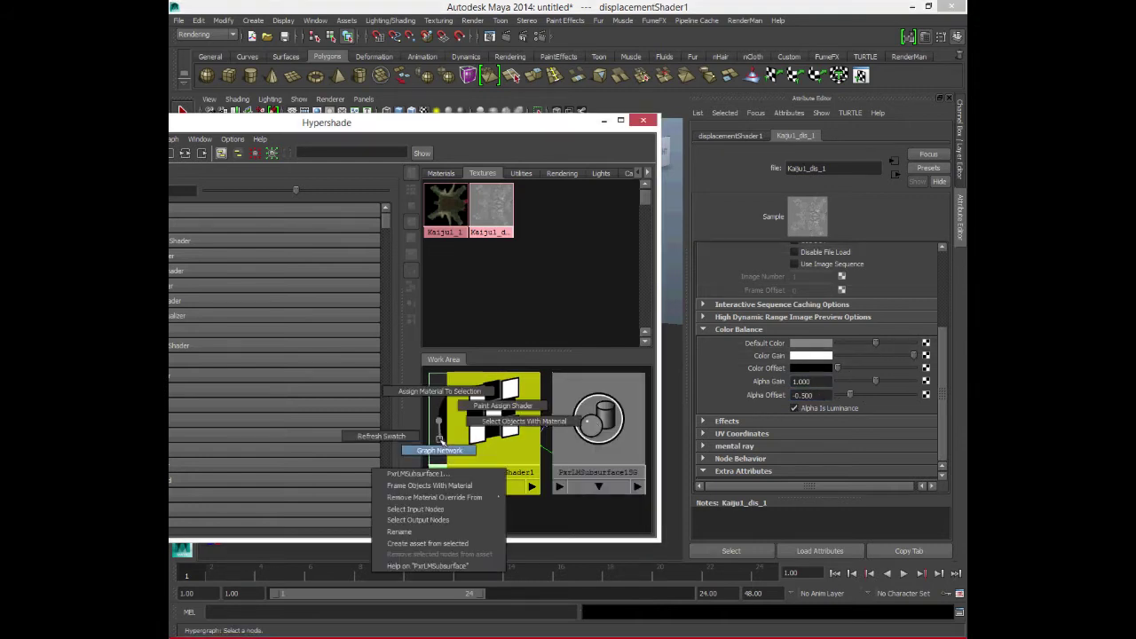
Graph the full network and add RenderMan texture controls with Linearize sRGB to Kaiju1_1.
left_click(439, 449)
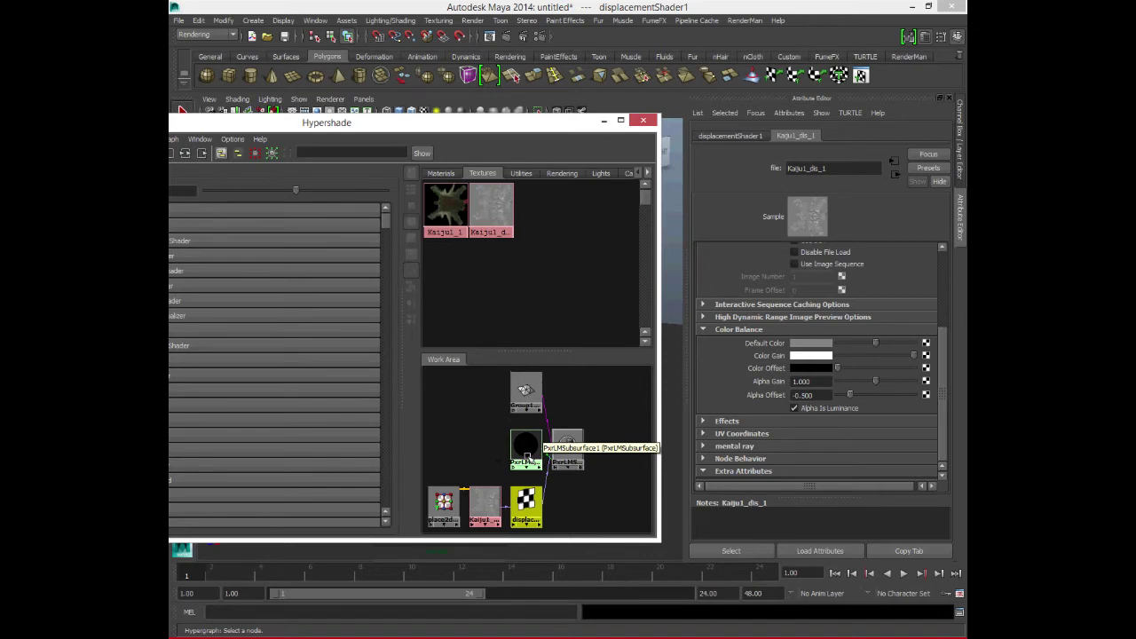
left_click(526, 458)
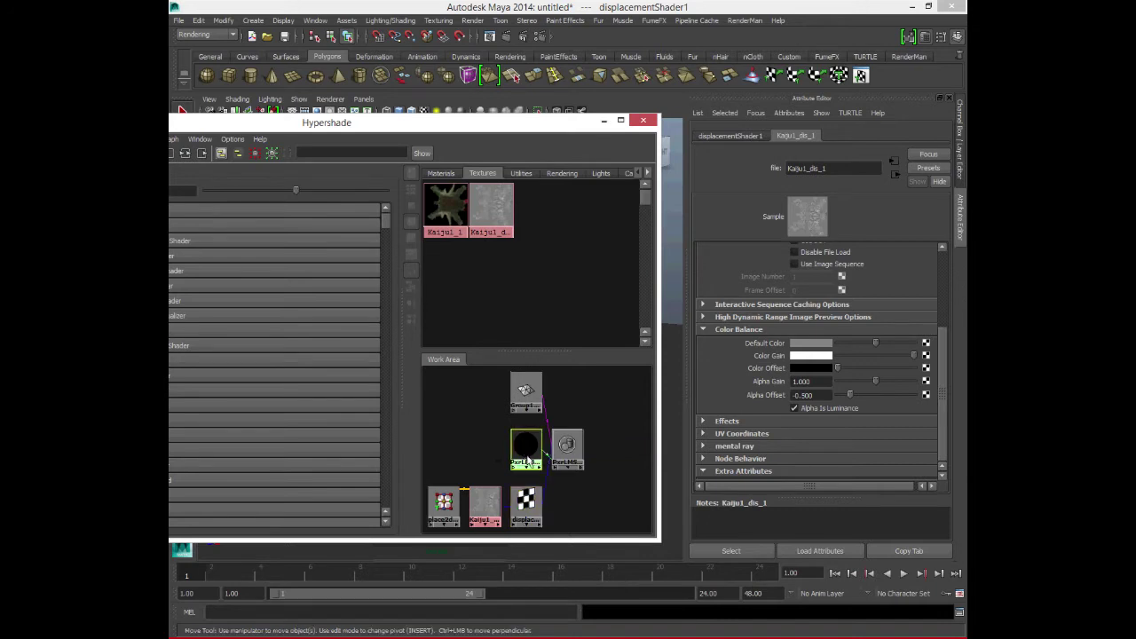
left_click(449, 211)
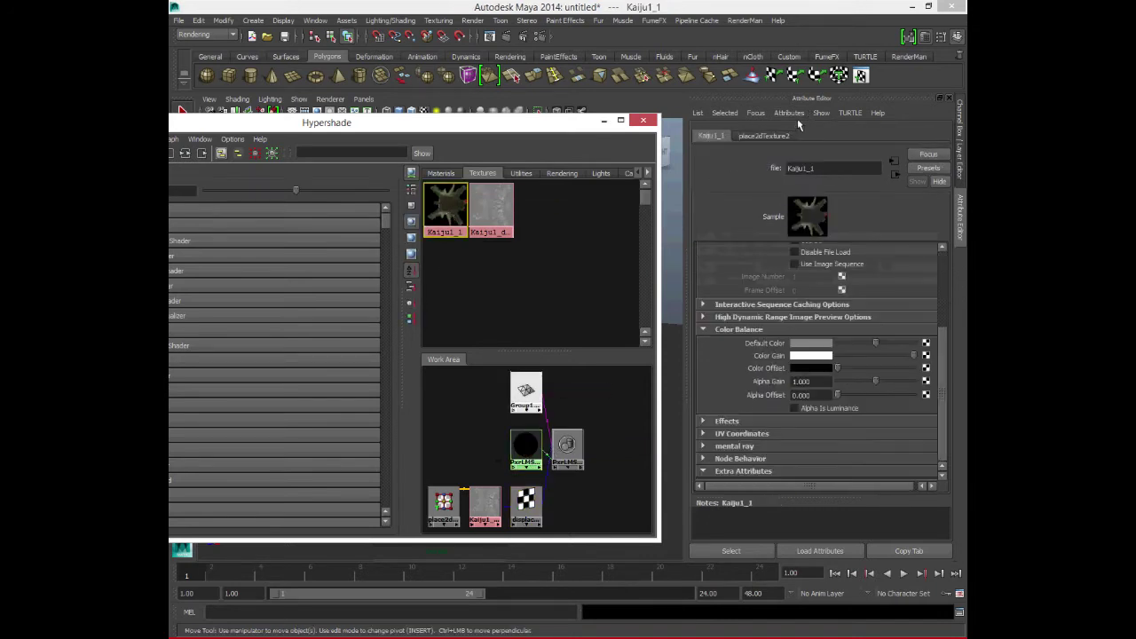
left_click(789, 114)
mouse_move(808, 162)
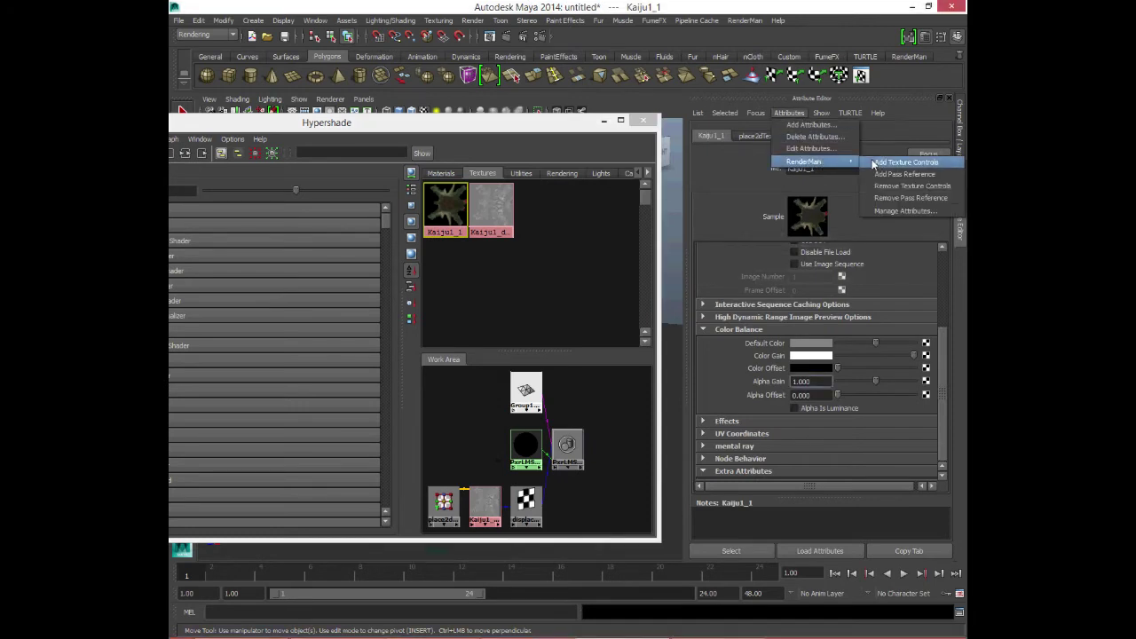
left_click(877, 164)
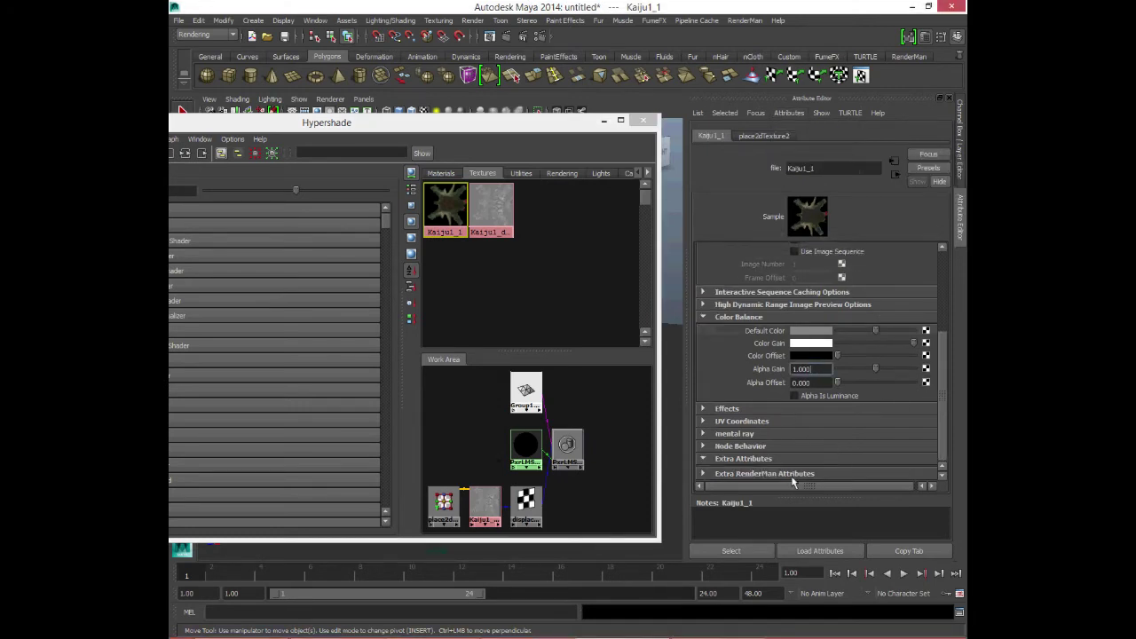
scroll(849, 437, "down", 3)
left_click(838, 445)
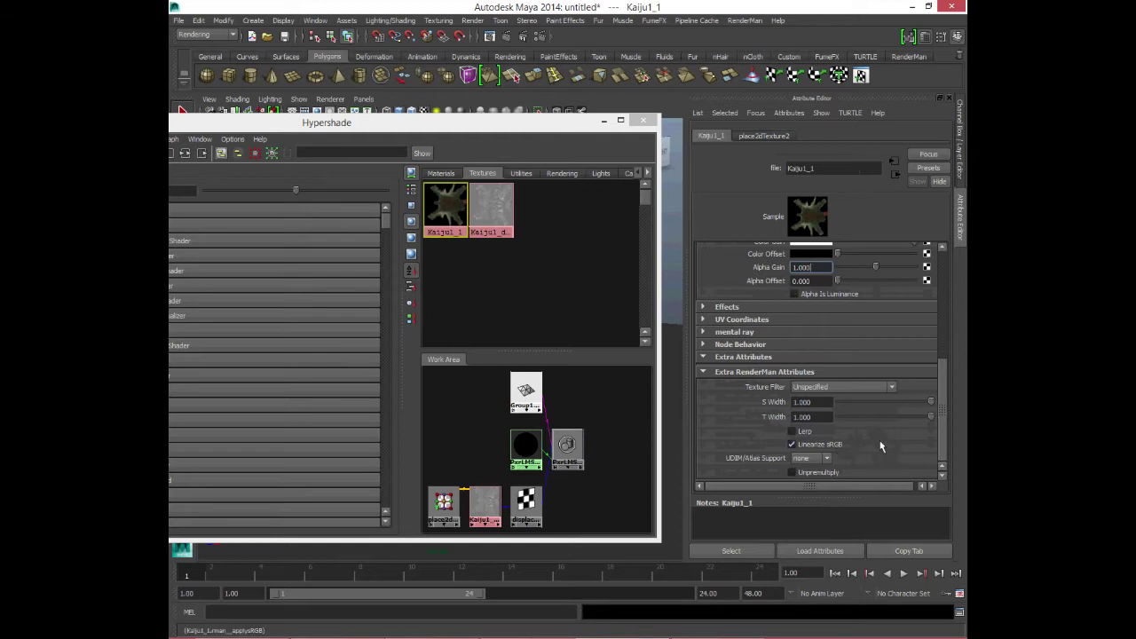
left_click(533, 451)
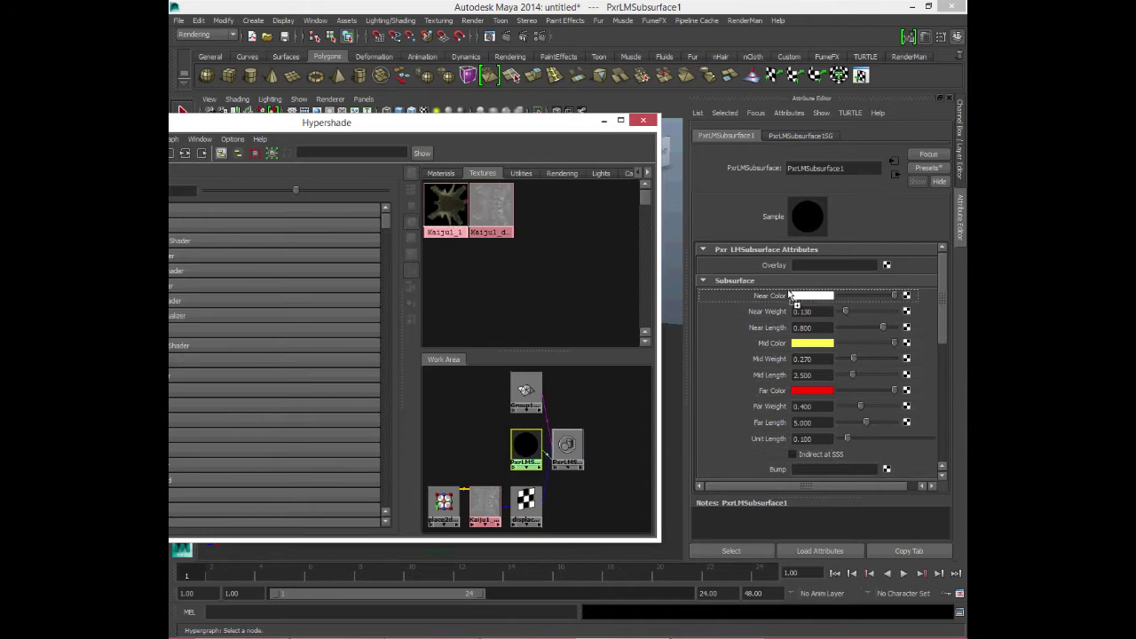
Connect Kaiju1_1 to PxrLMSubsurface1's Near Color and view the textured kaiju from a lower angle.
middle_click_drag(798, 305, 797, 300)
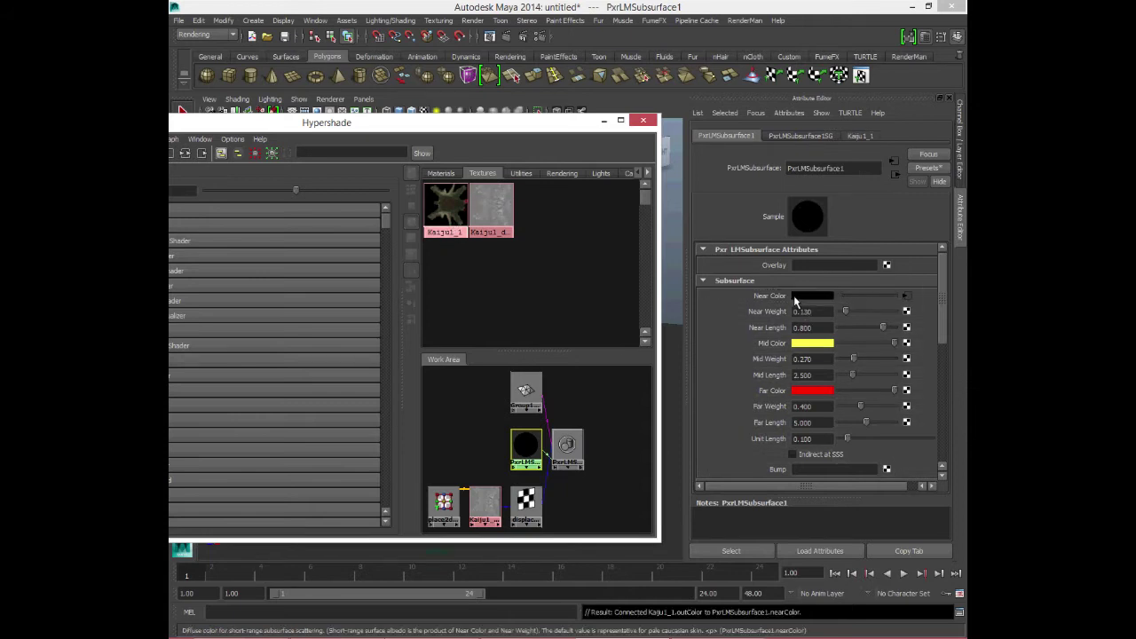
mouse_move(595, 126)
left_mouse_down()
mouse_move(510, 415)
mouse_move(533, 336)
left_mouse_up()
left_click(519, 411)
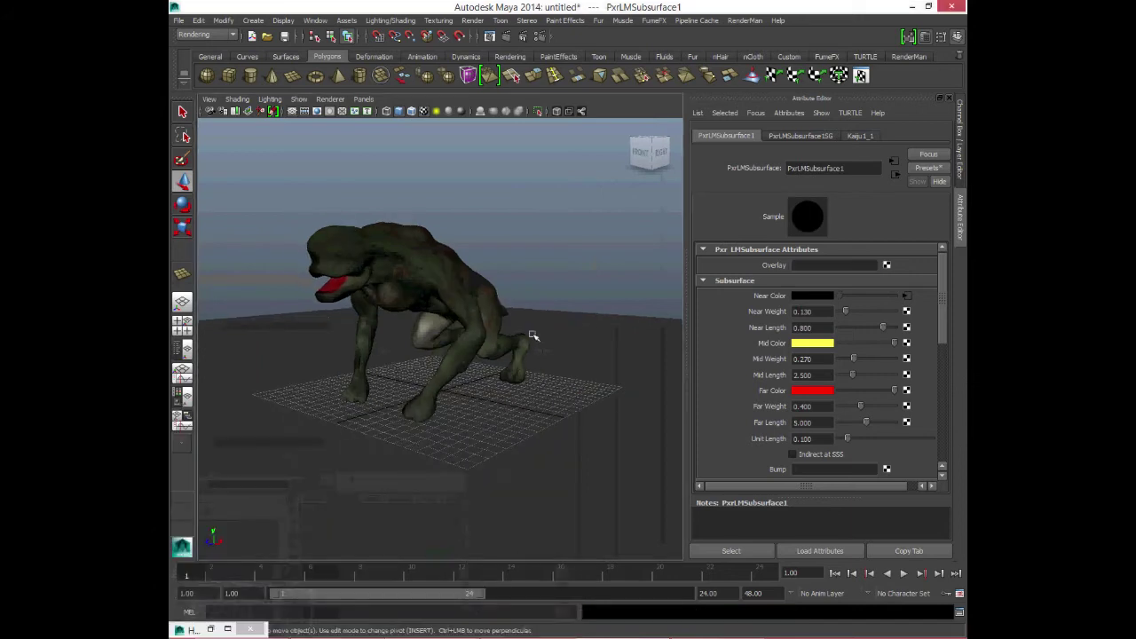
left_click(910, 57)
left_click_drag(548, 208, 497, 332, "alt")
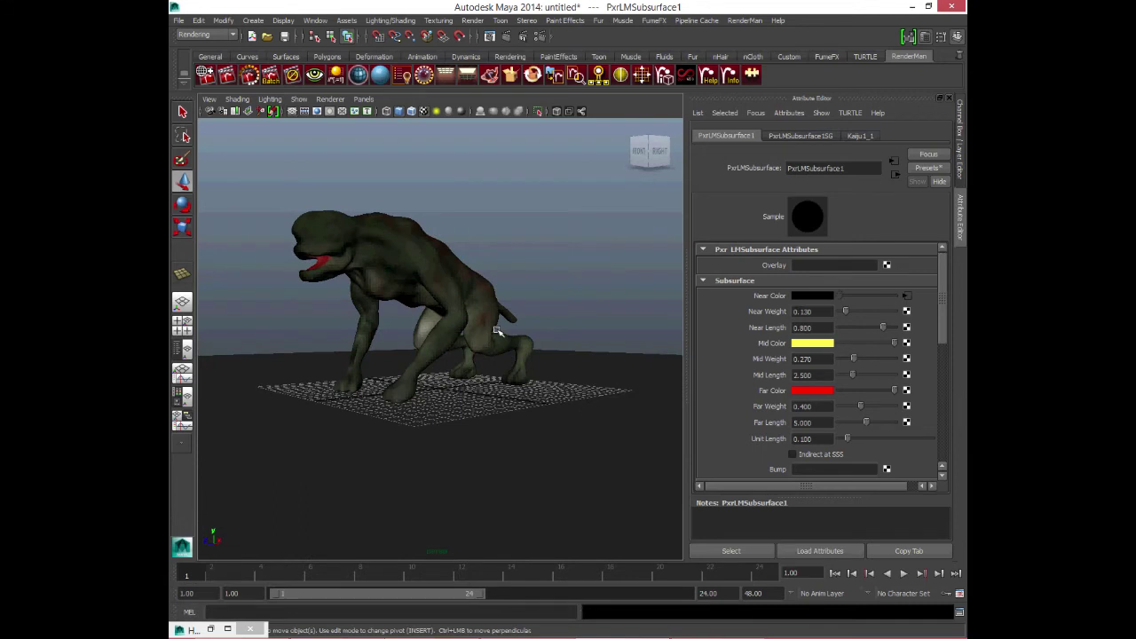
Create an RMSEnvLight around the kaiju, undoing a stray move so it stays centred.
scroll(496, 329, "down", 3)
scroll(512, 338, "up", 3)
left_click_drag(512, 337, 497, 329, "alt")
left_click(429, 80)
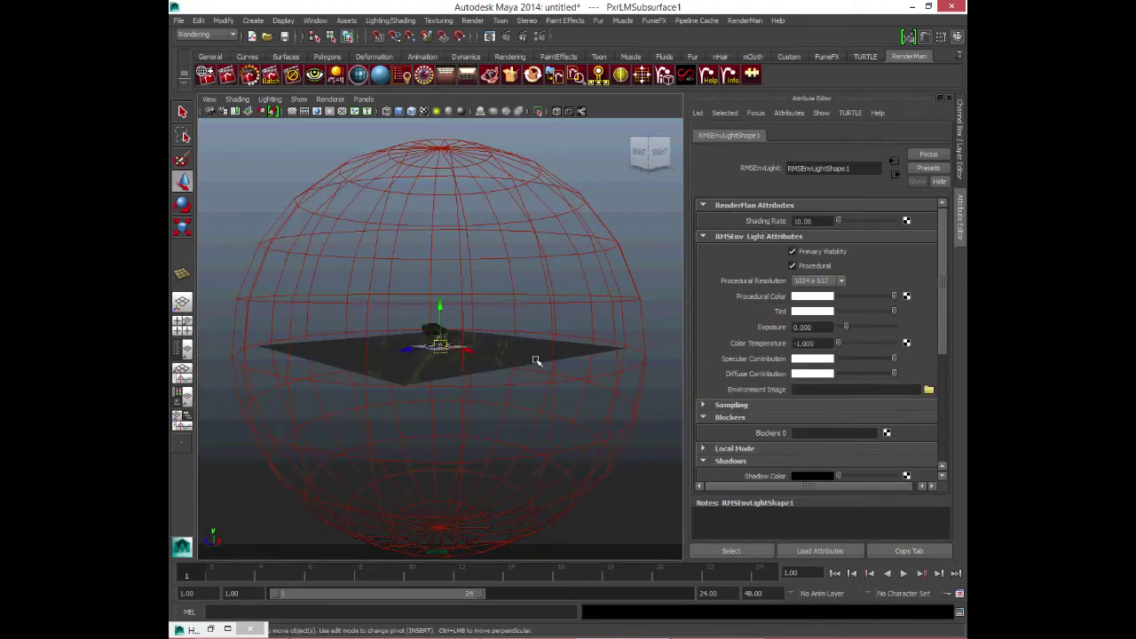
scroll(538, 368, "up", 3)
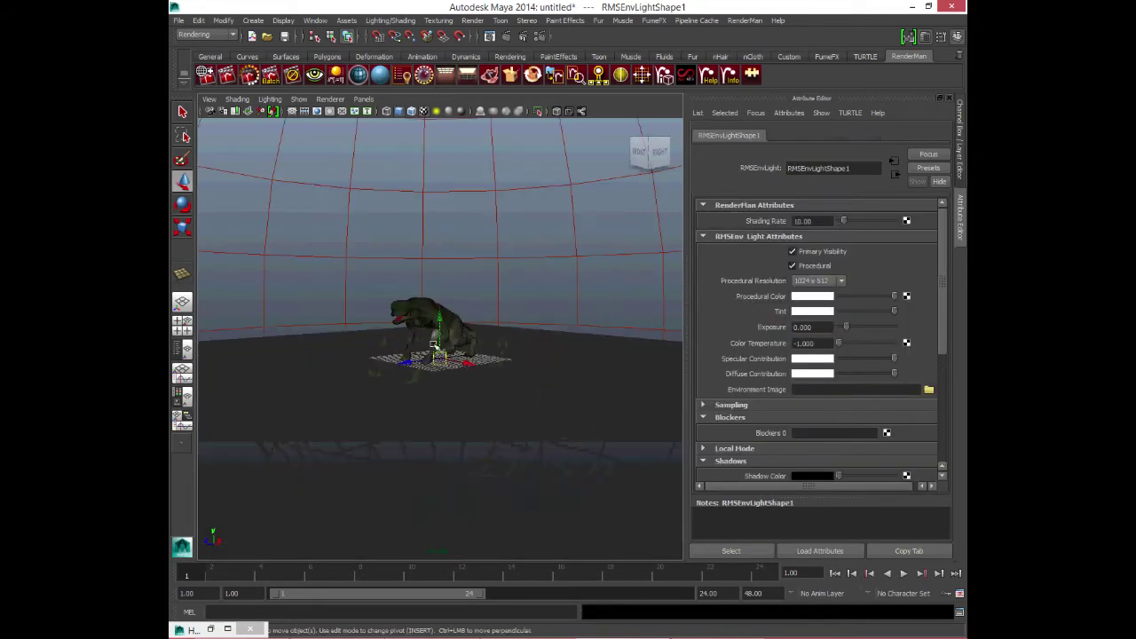
left_click_drag(435, 344, 271, 342)
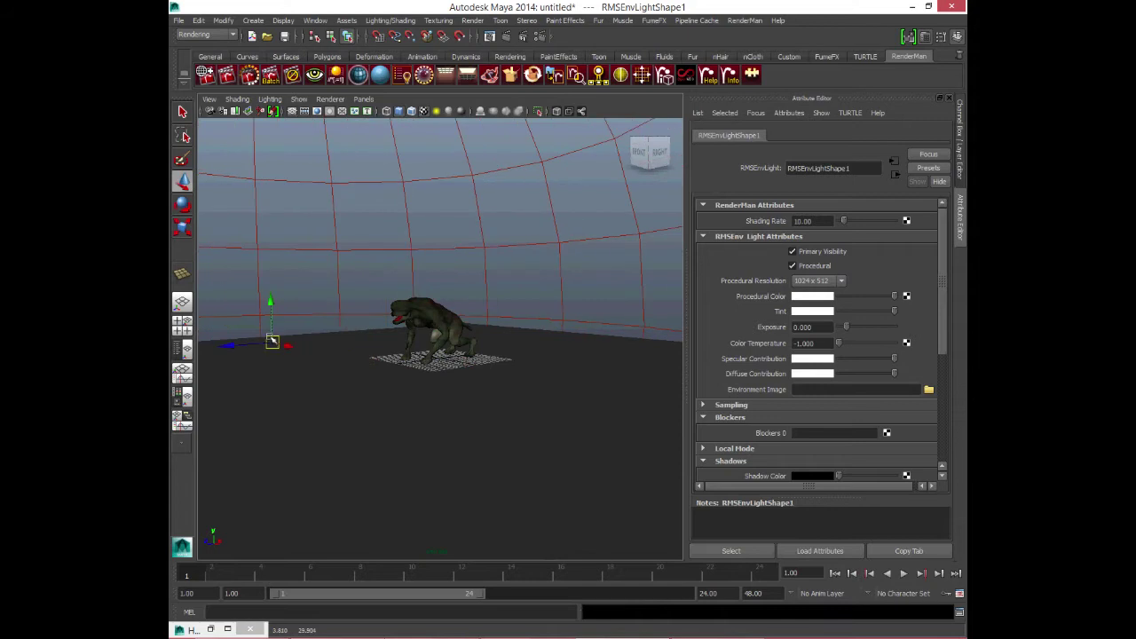
key("ctrl+z")
scroll(577, 346, "up", 2)
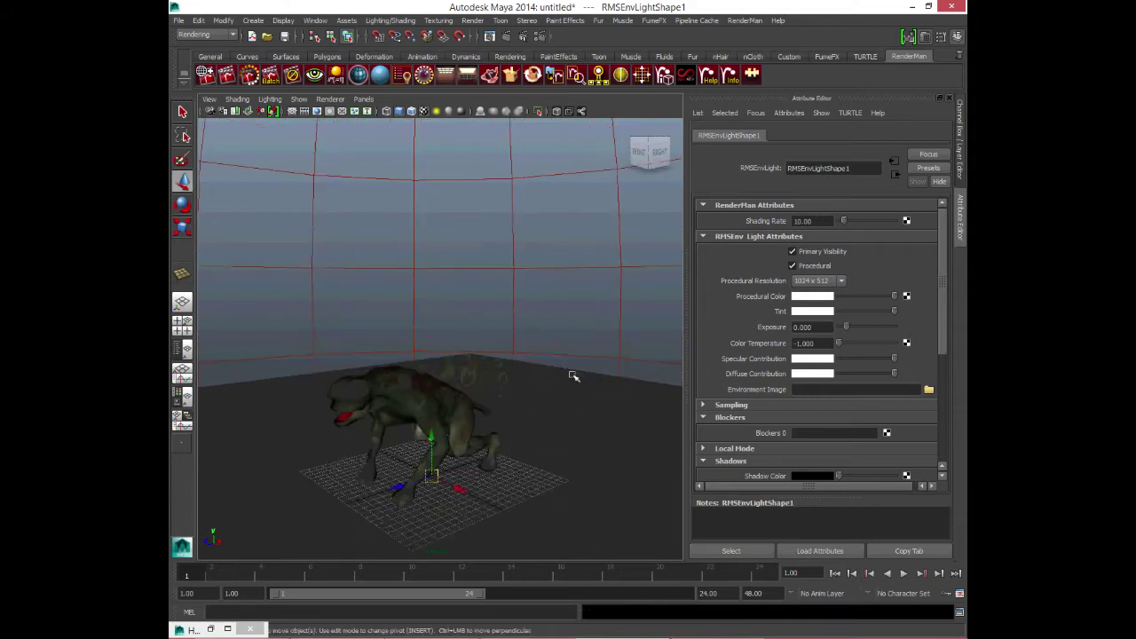
scroll(571, 376, "up", 2)
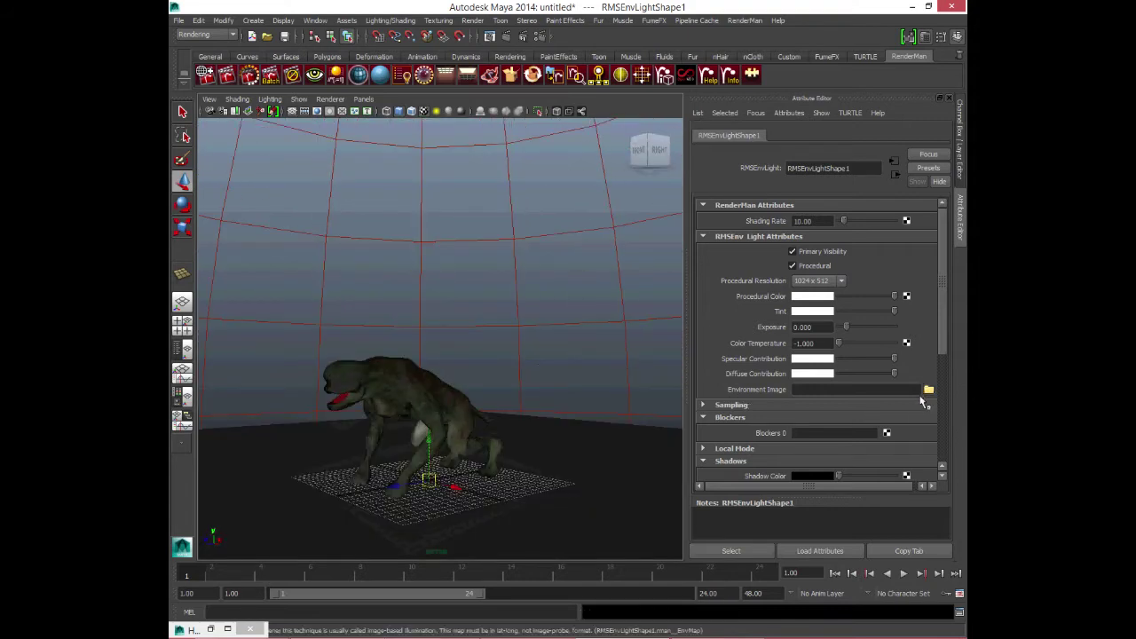
Browse to Documents\maya\HDRITEXTURES\Materials\HDRI for the environment image.
left_click(929, 389)
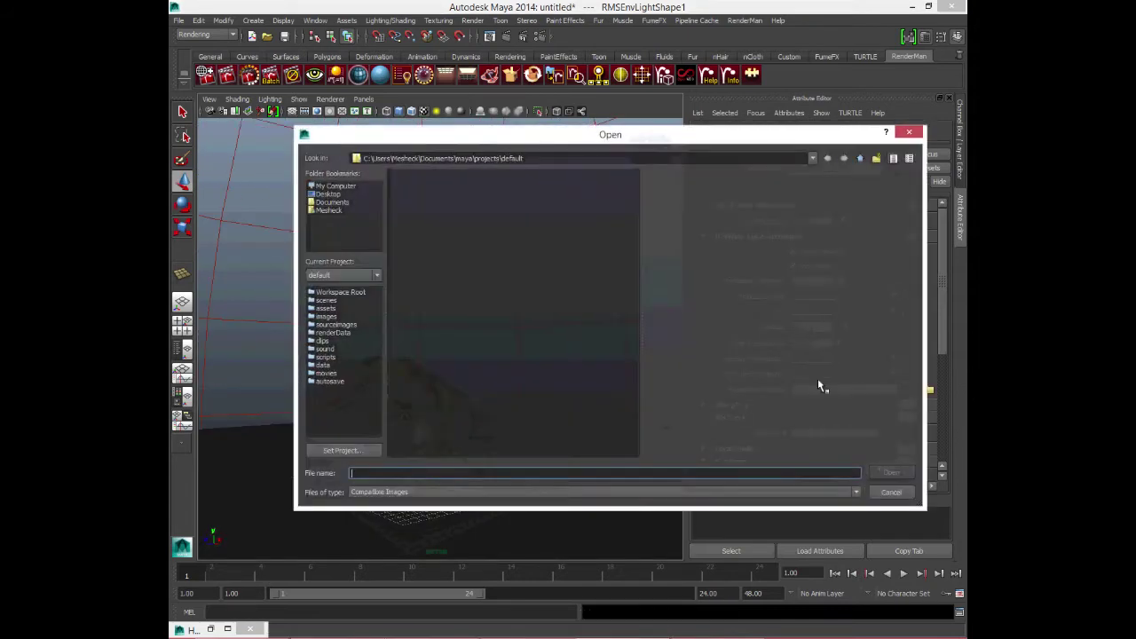
left_click(332, 201)
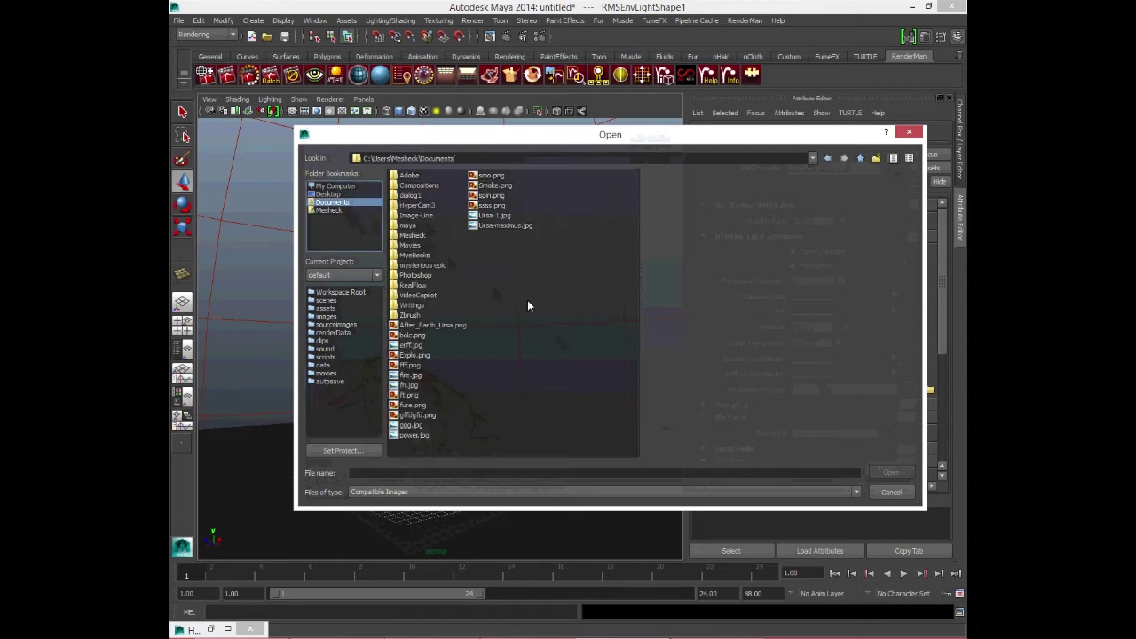
double_click(408, 226)
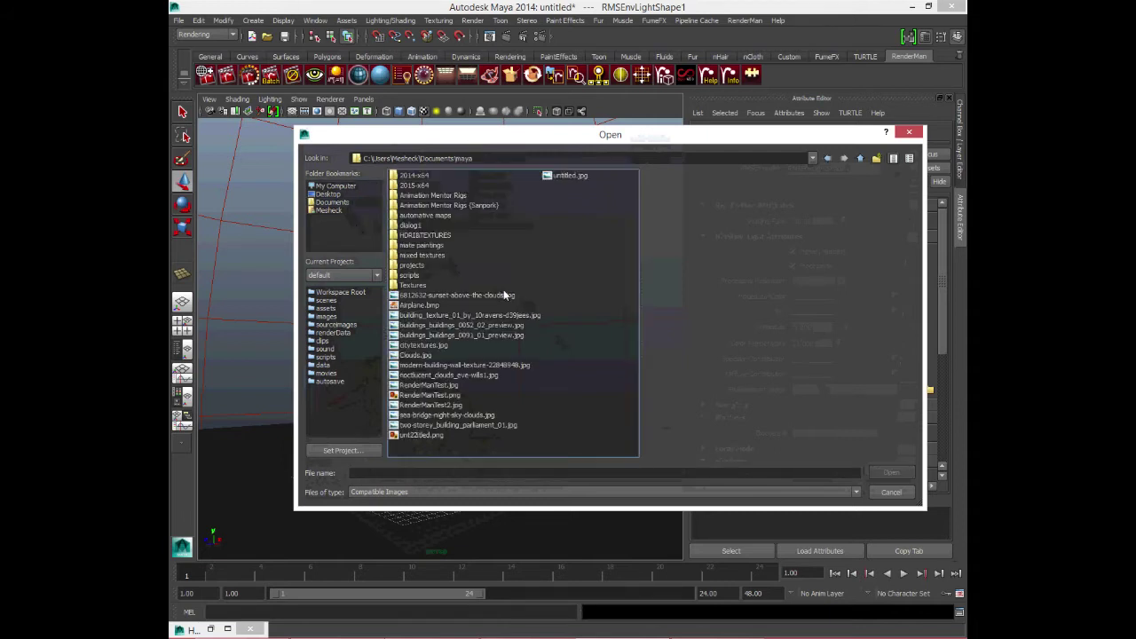
left_click(432, 235)
double_click(436, 234)
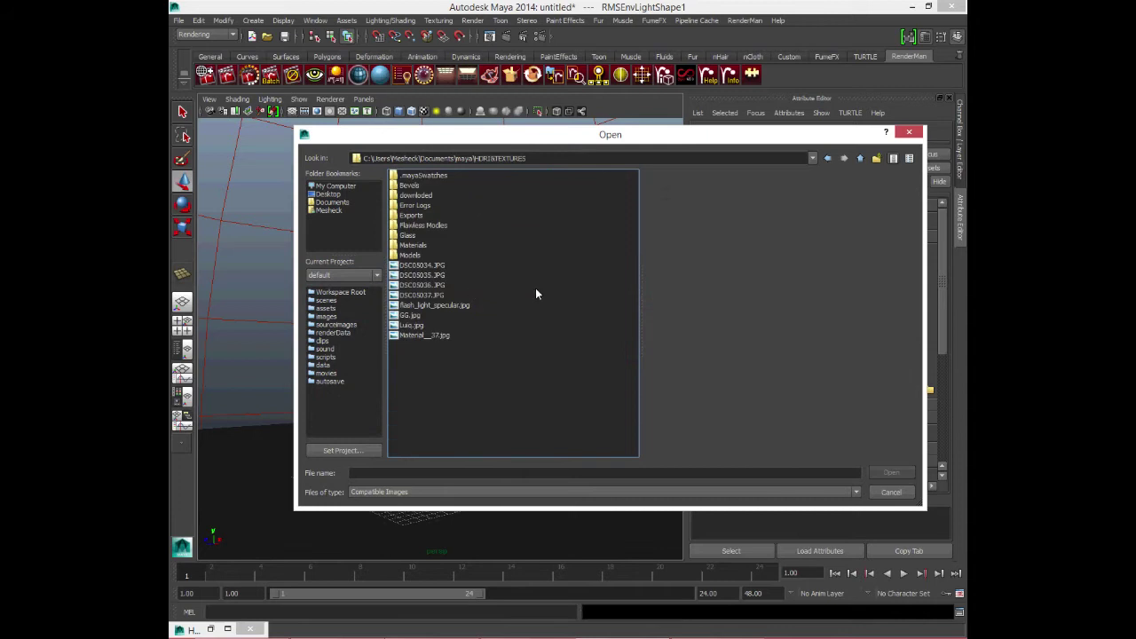
double_click(413, 245)
double_click(423, 206)
Preview the panoramas and load the rocky desert HDRI as the environment image.
left_click(454, 315)
left_click(466, 336)
left_click(441, 375)
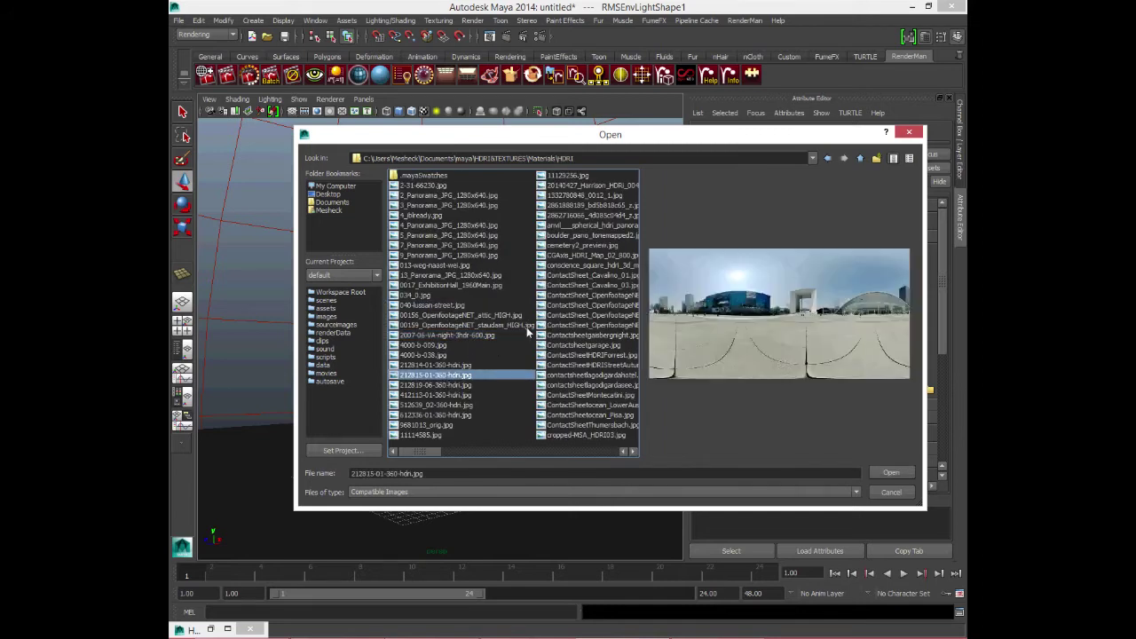
left_click(558, 266)
left_click(427, 246)
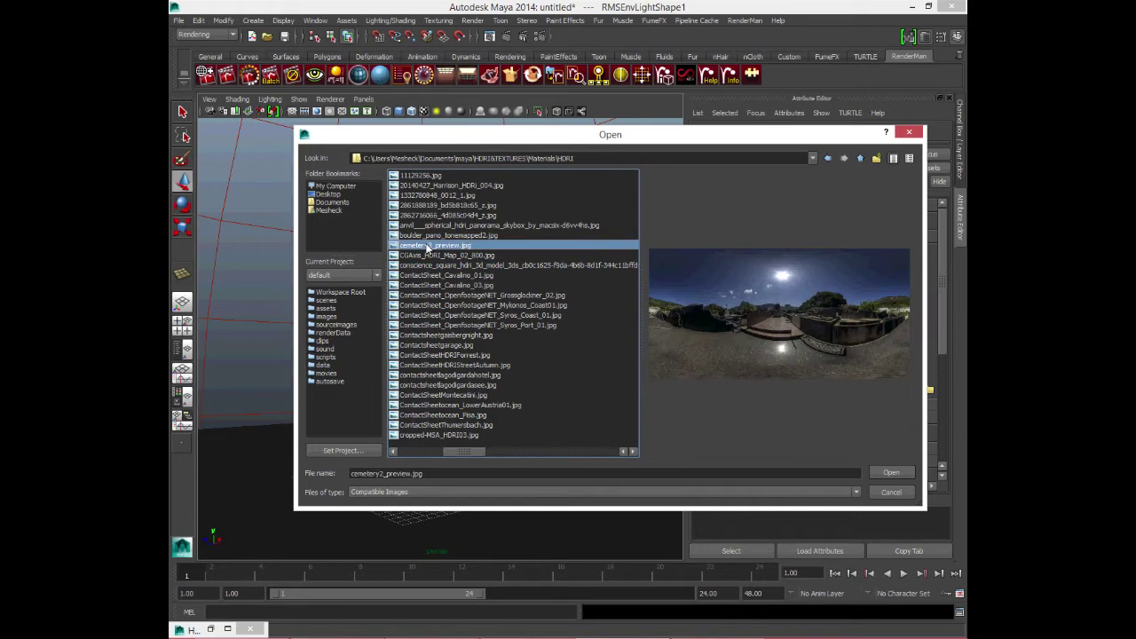
left_click(429, 218)
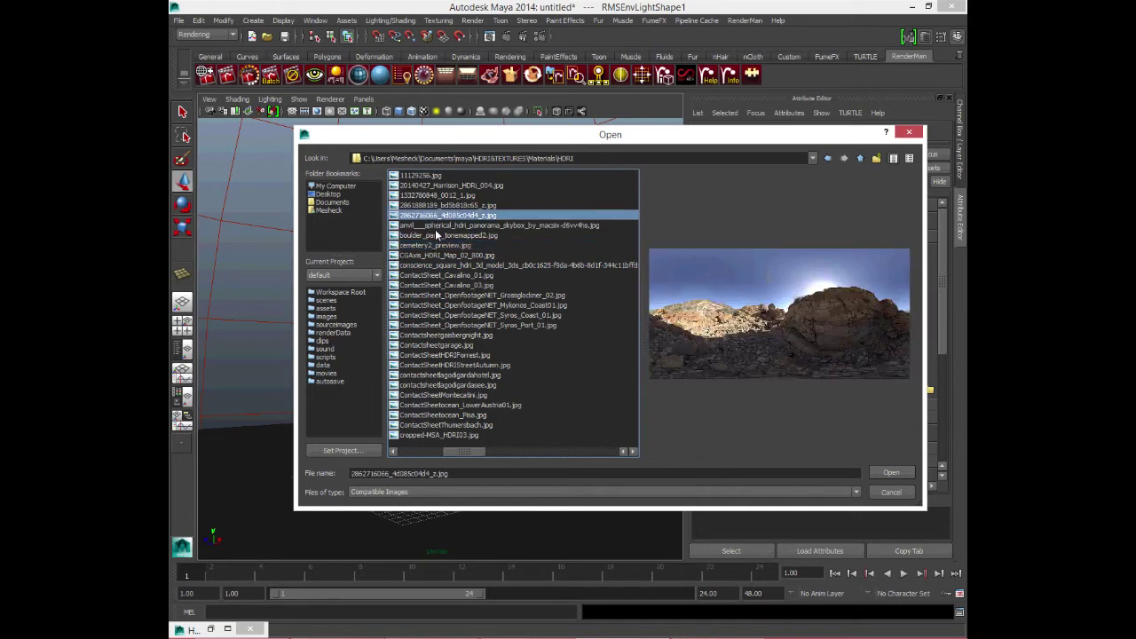
double_click(435, 217)
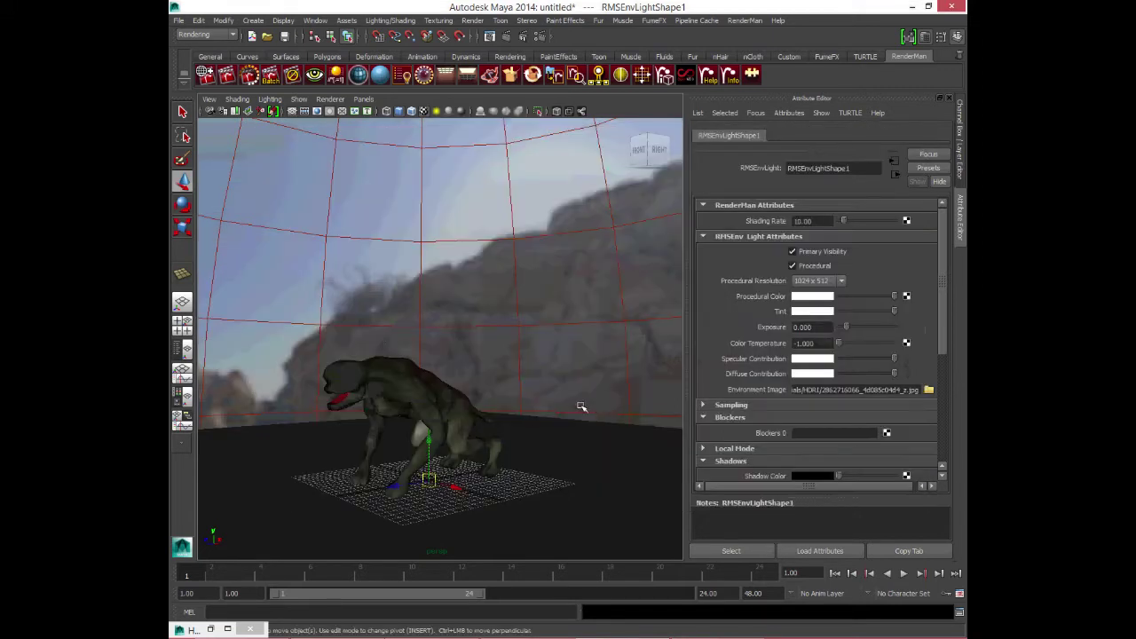
Frame a close, low view of the creature and open Render Settings.
right_click_drag(531, 430, 578, 368, "alt")
left_click_drag(578, 367, 609, 401, "alt")
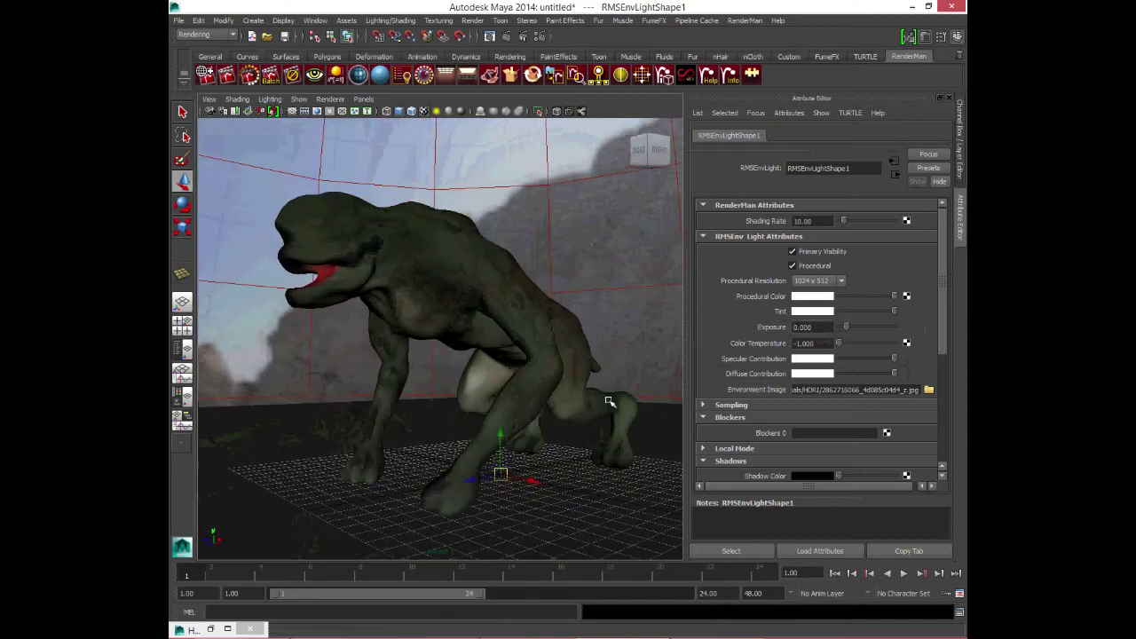
scroll(609, 400, "down", 3)
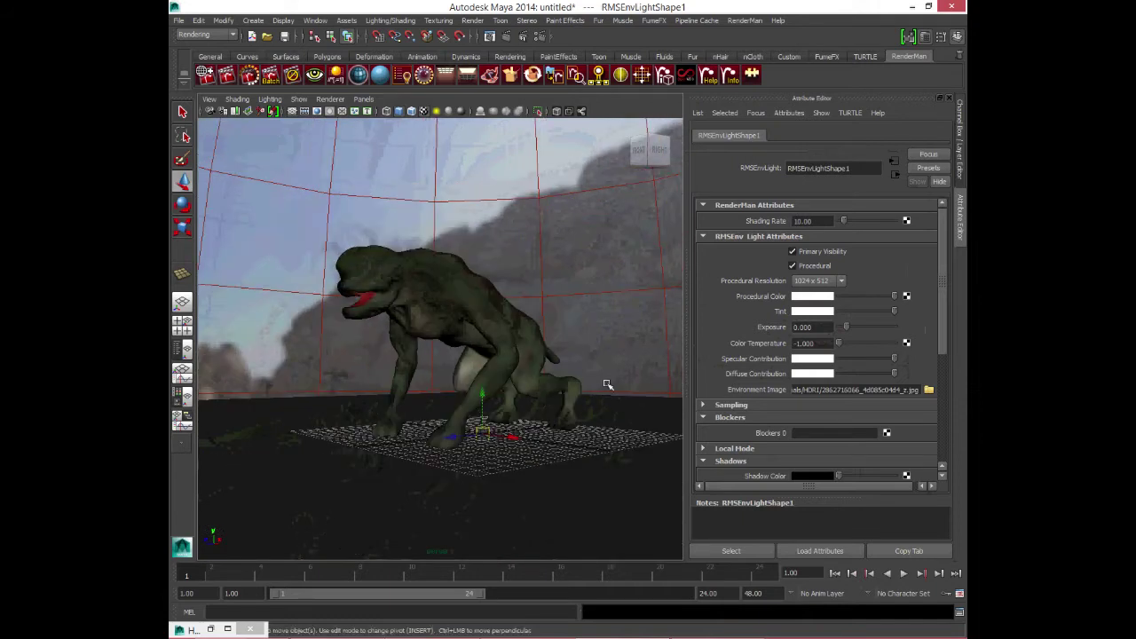
left_click(539, 35)
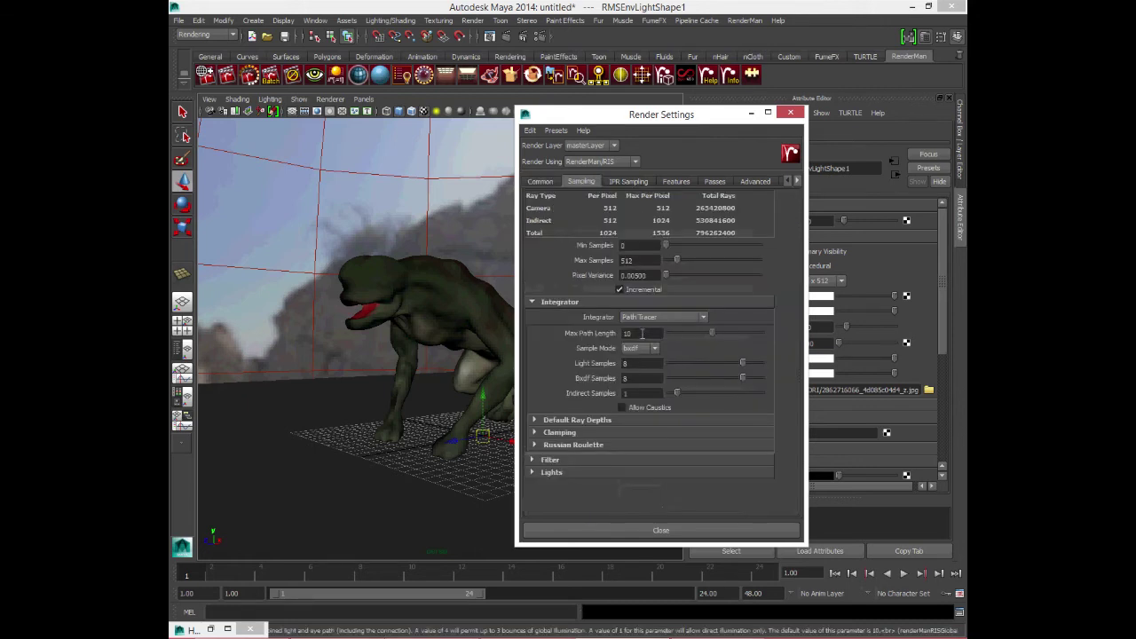
Lower Max Samples to 50, confirm the 960x540 image size, and start a render.
left_click(632, 260)
type("50")
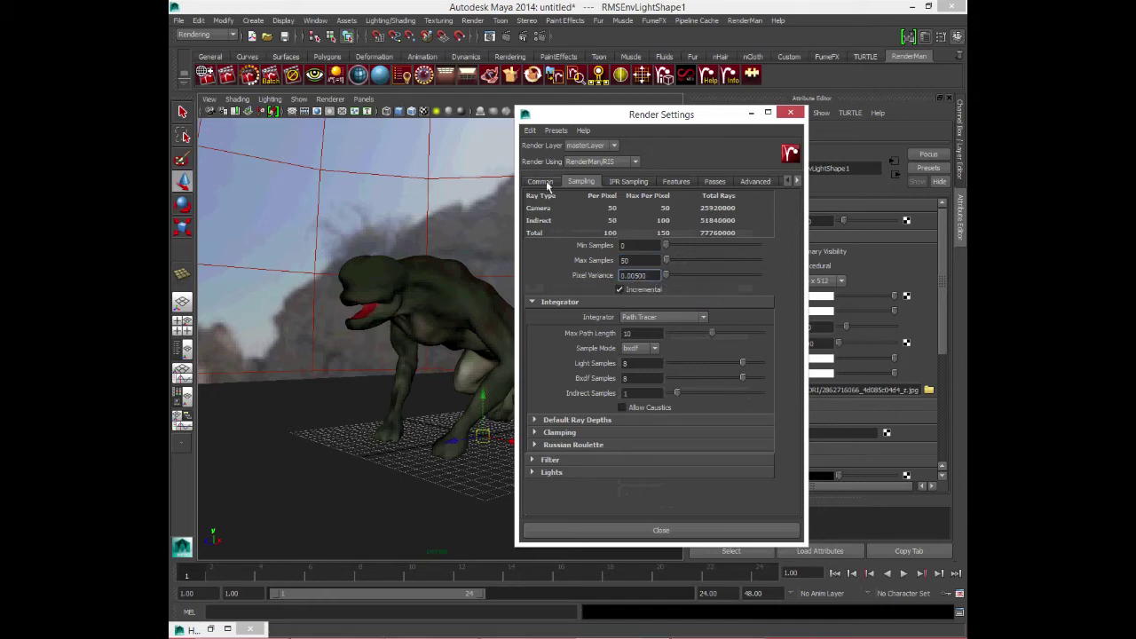
left_click(540, 182)
scroll(566, 327, "down", 3)
scroll(565, 320, "down", 3)
scroll(564, 320, "down", 2)
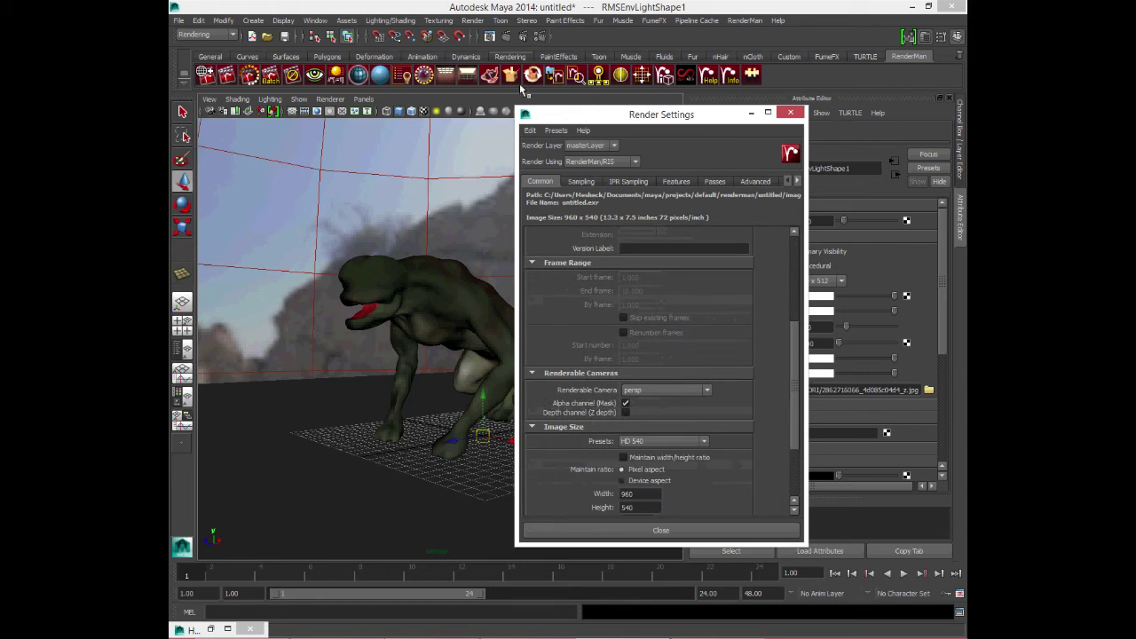
left_click(491, 36)
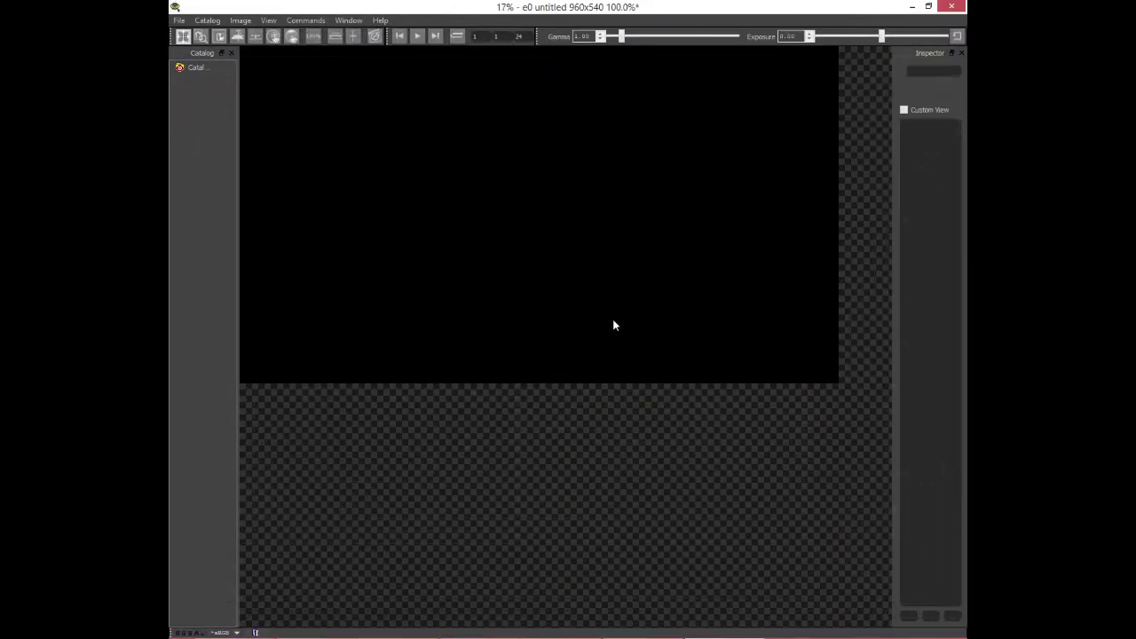
Zoom in to inspect the finished 960x540 render, then minimize the render windows.
scroll(613, 325, "up", 3)
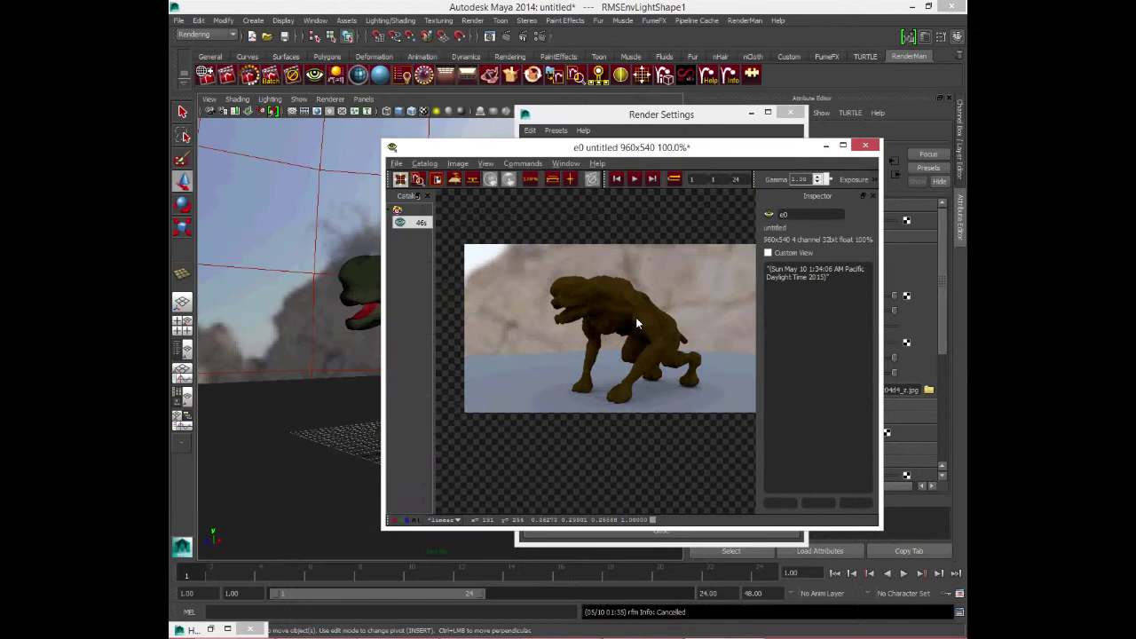
scroll(621, 329, "up", 3)
scroll(607, 339, "down", 2)
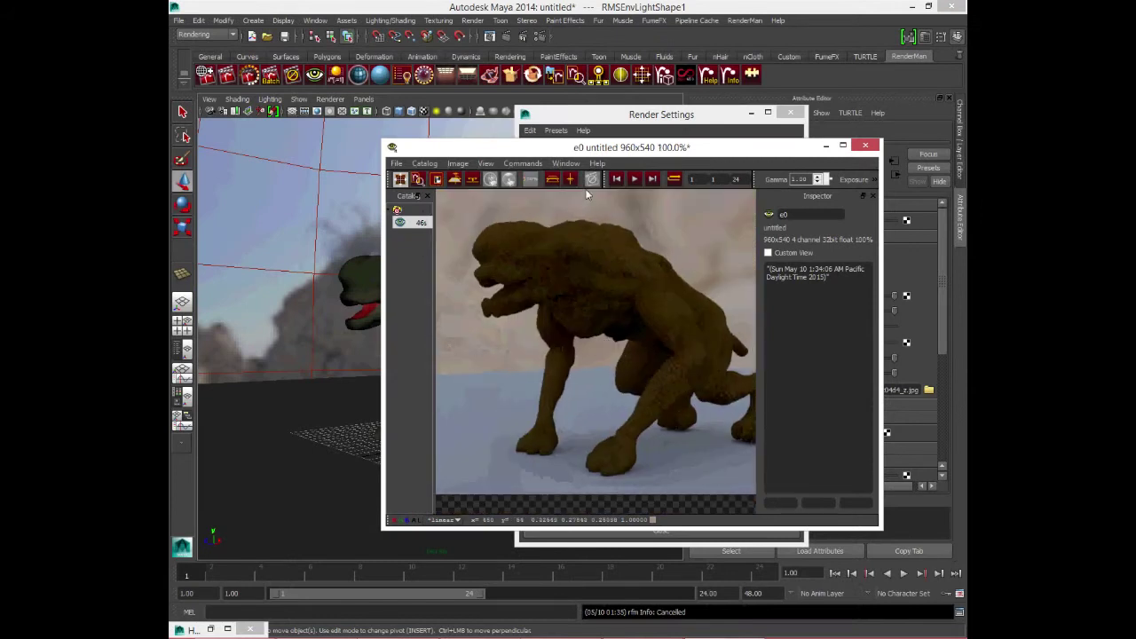
left_click(759, 114)
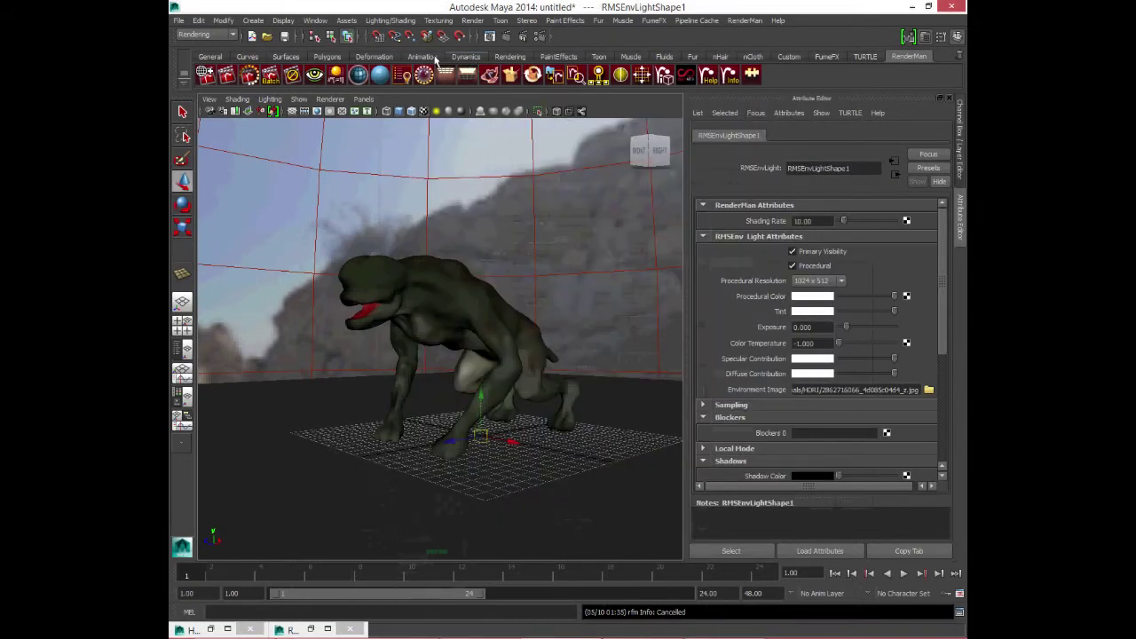
Create a small polygon sphere and place it on the floor beside the creature.
left_click(326, 56)
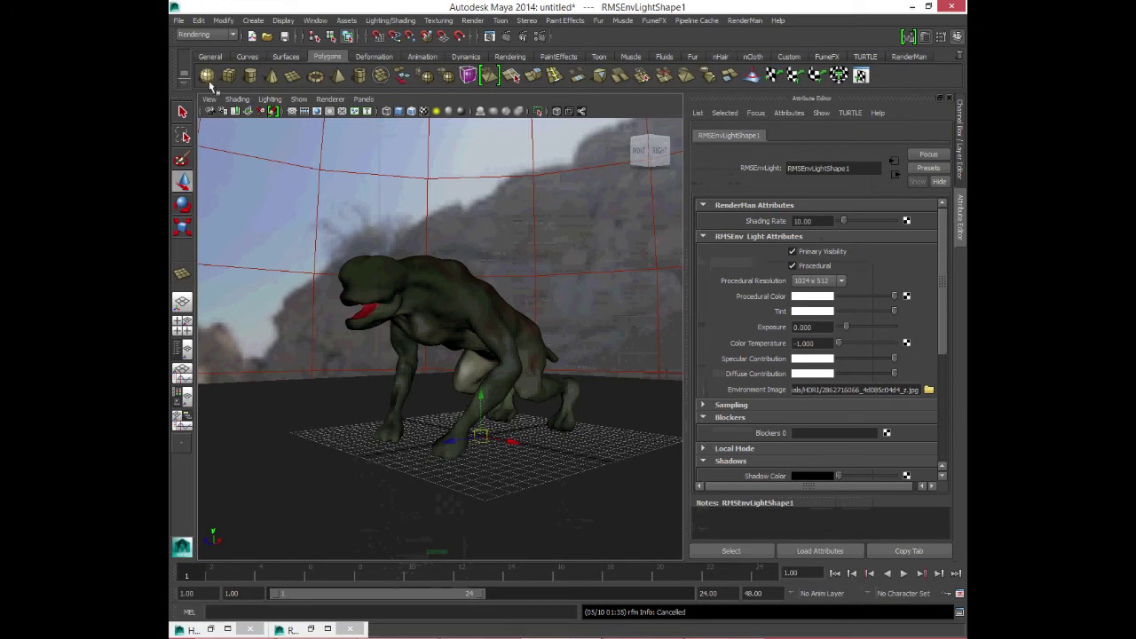
left_click(206, 76)
key("space")
key("space")
scroll(502, 343, "down", 3)
left_click_drag(511, 356, 534, 355)
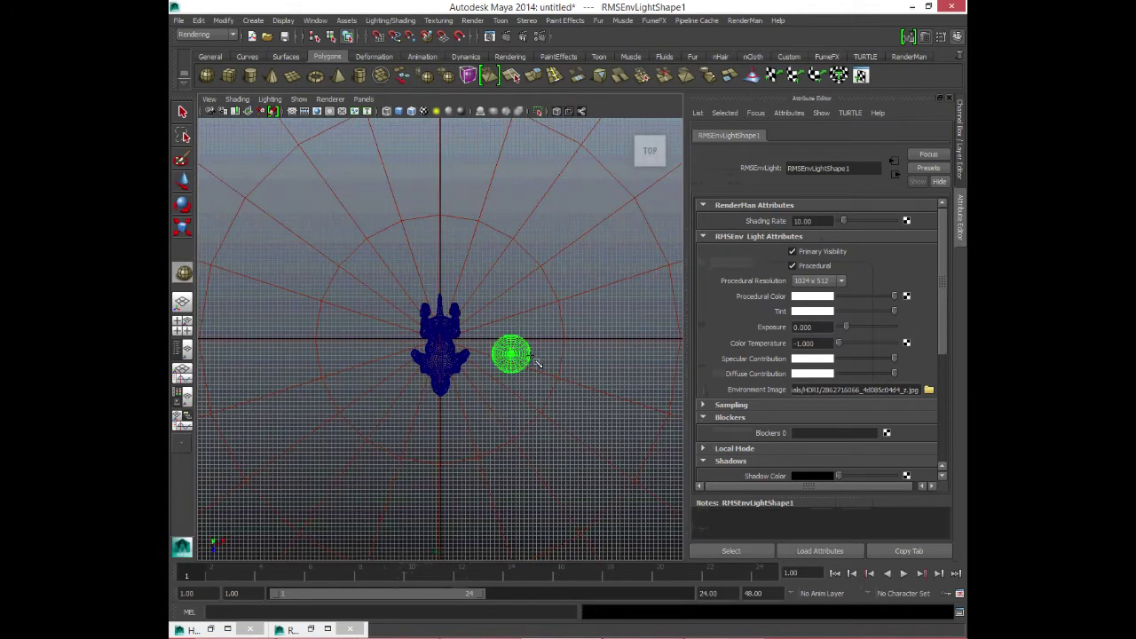
key("space")
key("space")
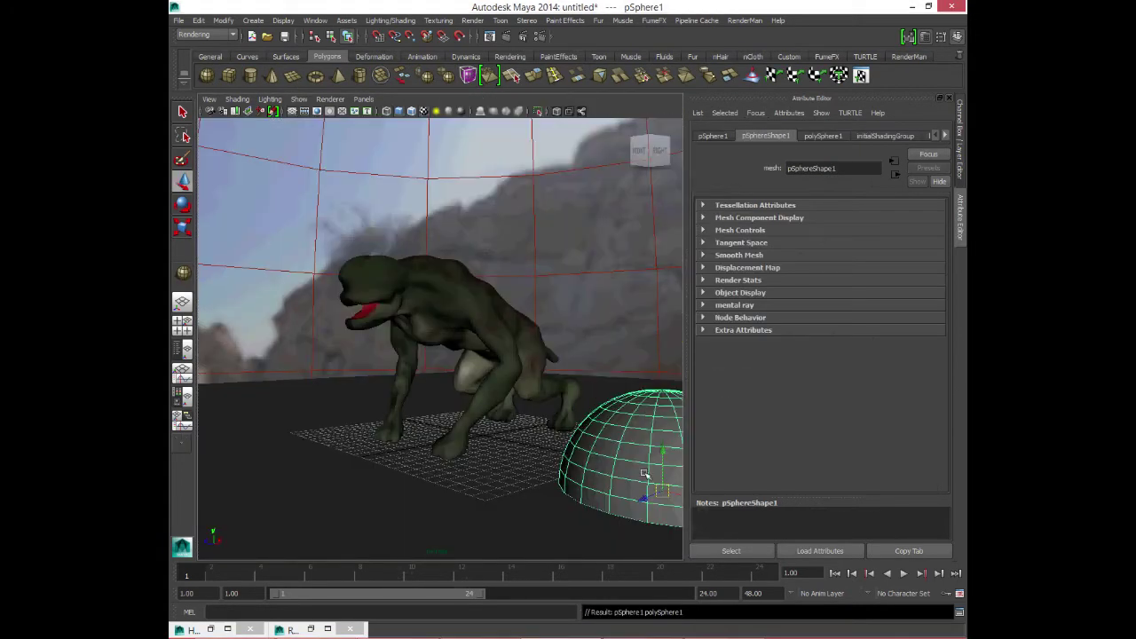
key("w")
left_click_drag(654, 488, 553, 487)
key("w")
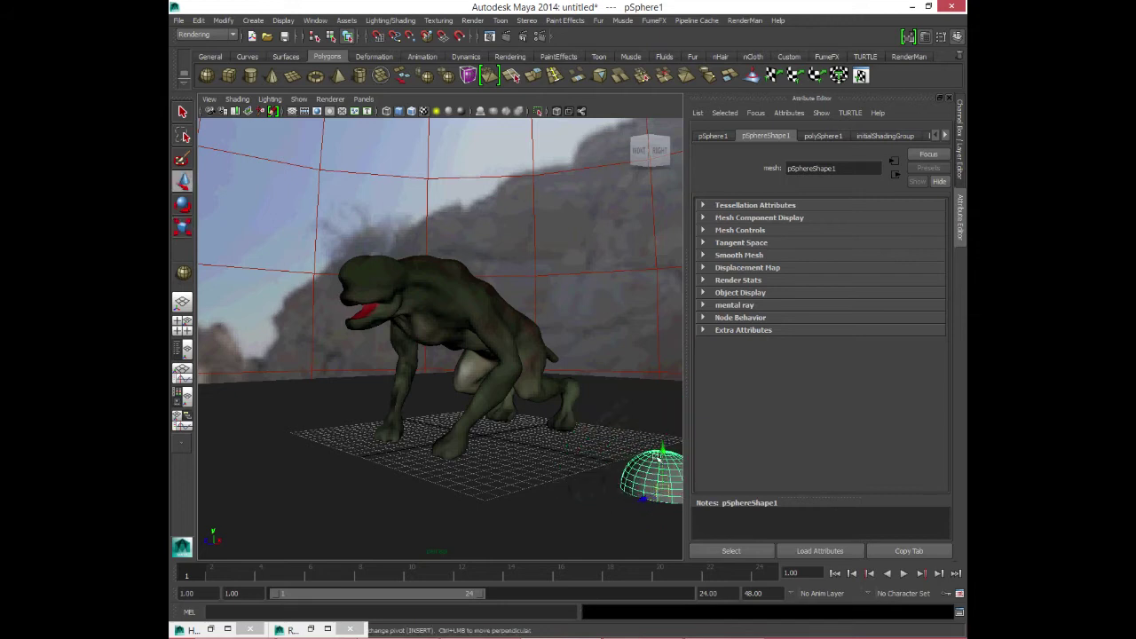
mouse_move(666, 412)
left_mouse_down()
mouse_move(657, 390)
mouse_move(326, 446)
mouse_move(336, 451)
left_mouse_up()
Duplicate the sphere and move the copy to the right.
key("r")
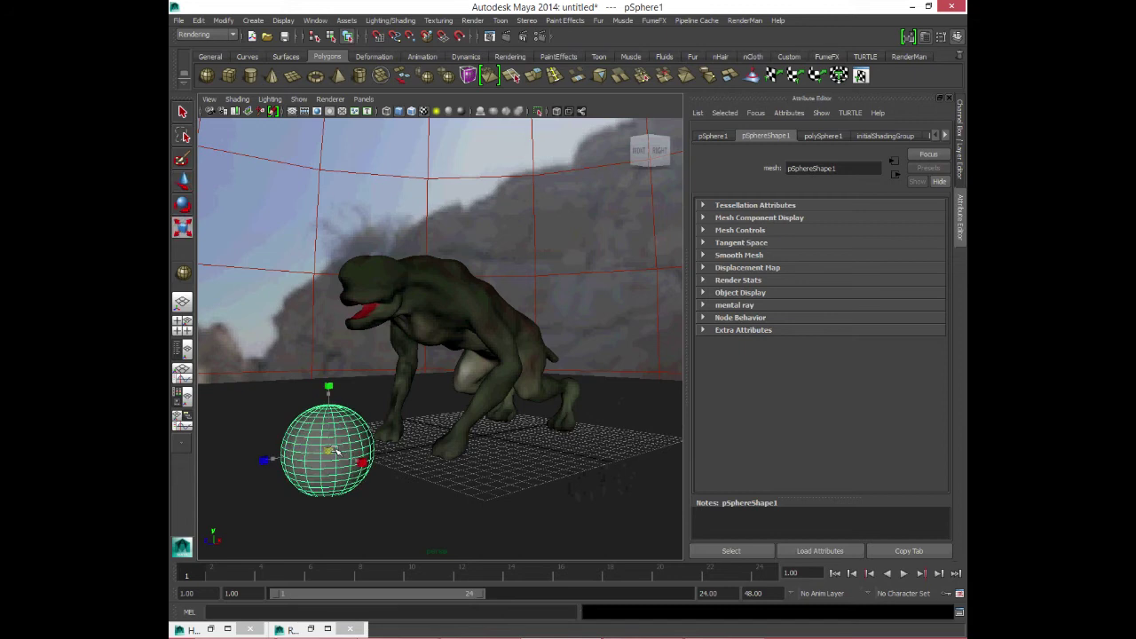
key("ctrl+d")
key("w")
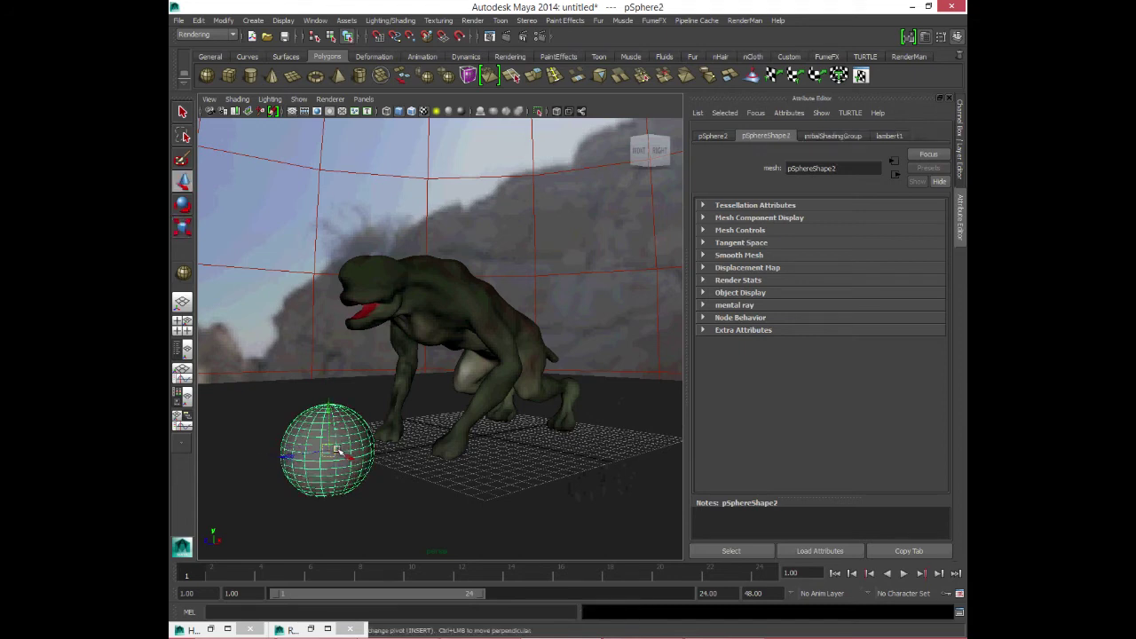
mouse_move(342, 454)
left_mouse_down()
mouse_move(342, 493)
mouse_move(452, 466)
left_mouse_up()
Select the first sphere and restore the Render Settings and Hypershade windows.
left_click(311, 458)
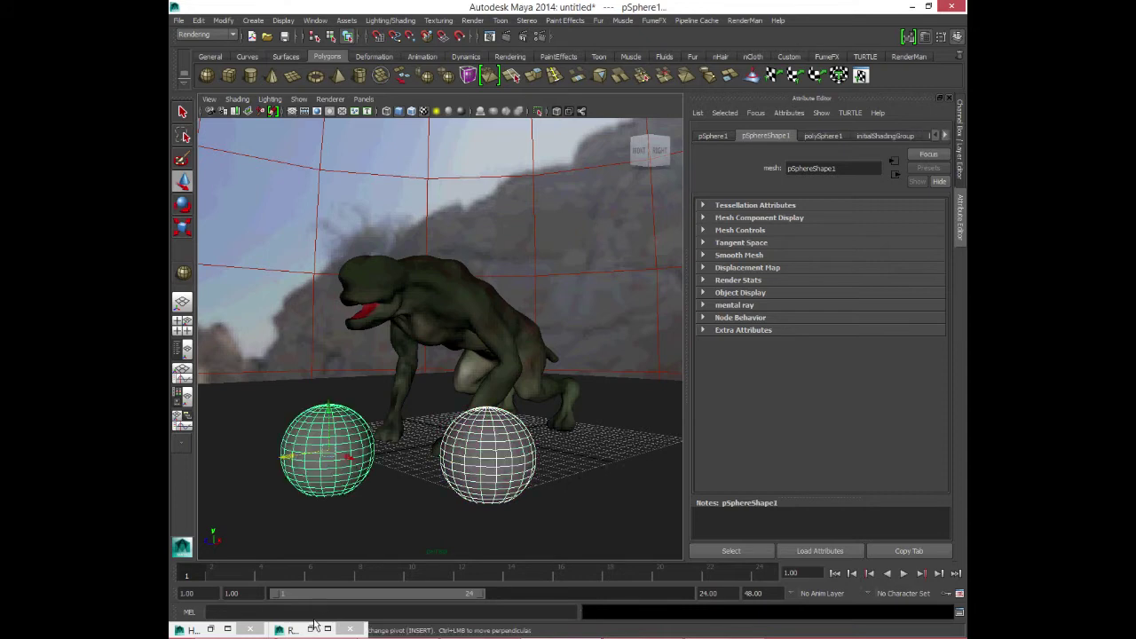
left_click(313, 626)
left_click(191, 630)
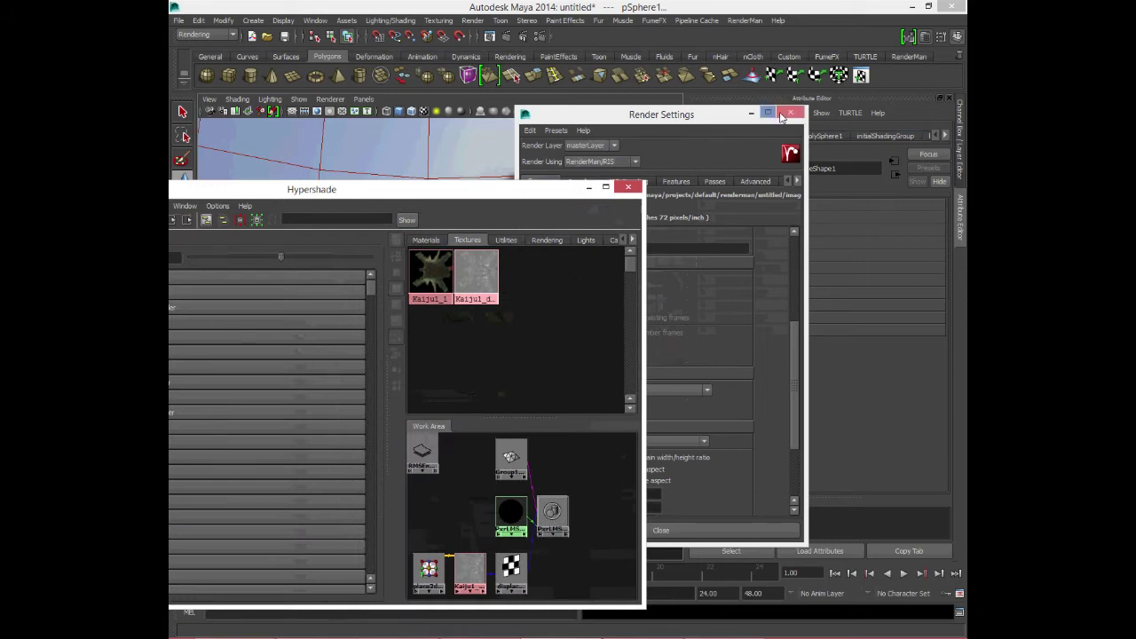
Assign the PxrLMSubsurface1 material to the selected sphere.
left_click(790, 113)
left_click(425, 240)
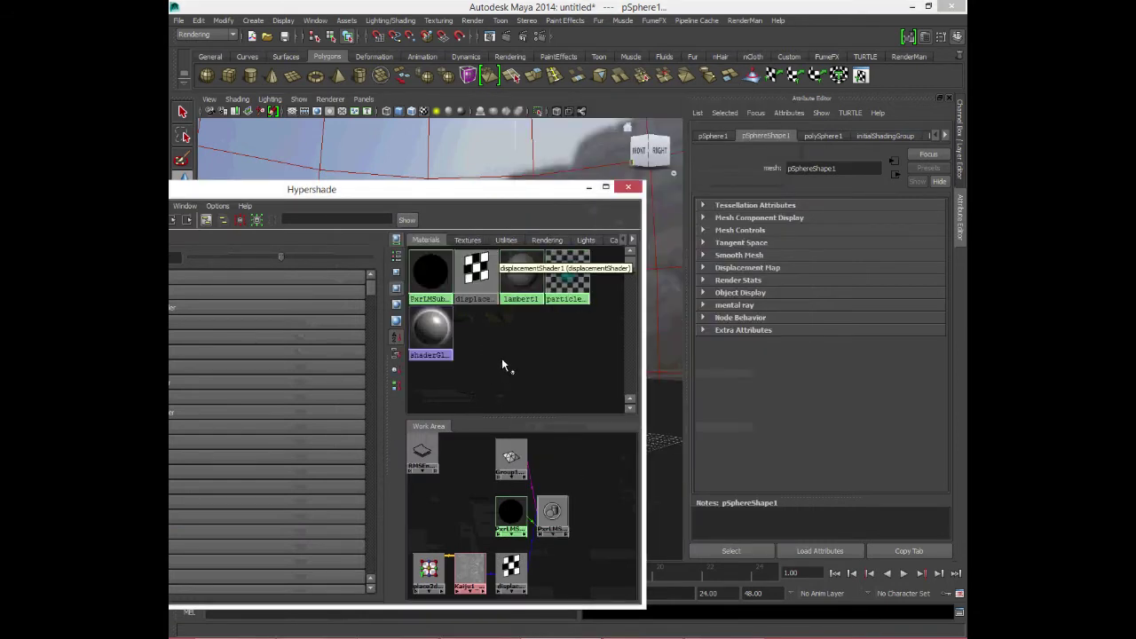
right_click(508, 511)
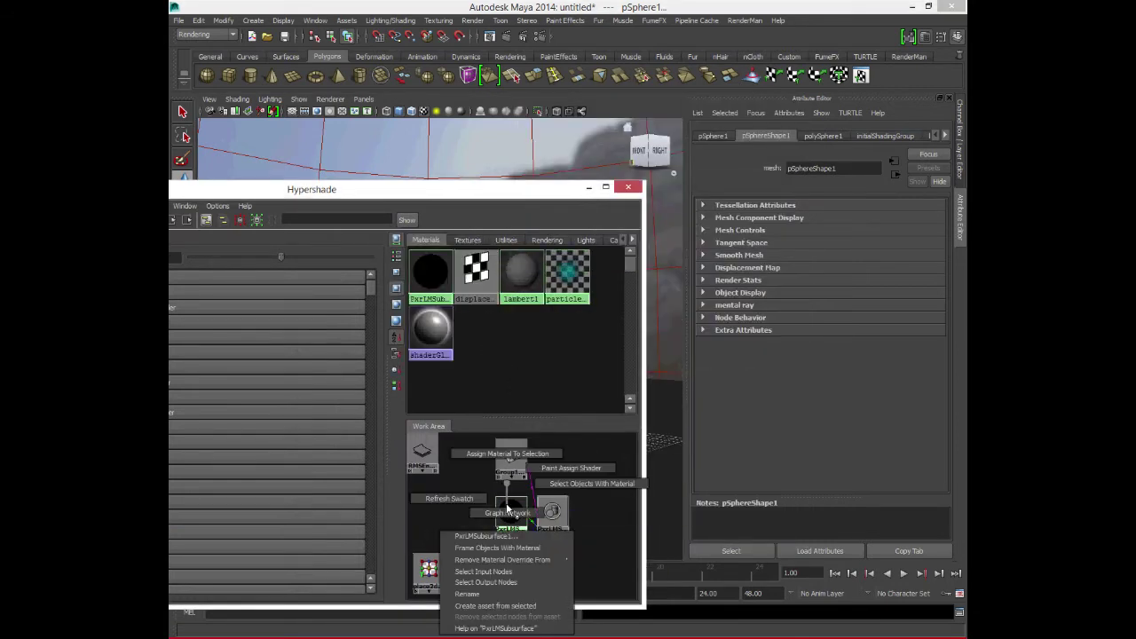
left_click(507, 454)
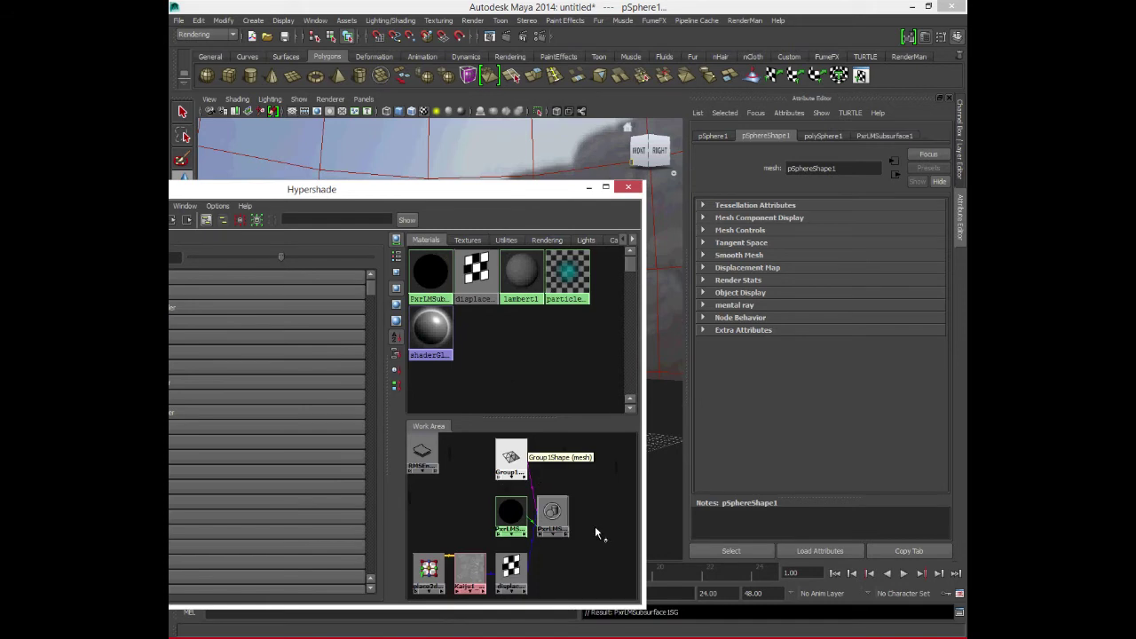
left_click(511, 528)
left_click(588, 188)
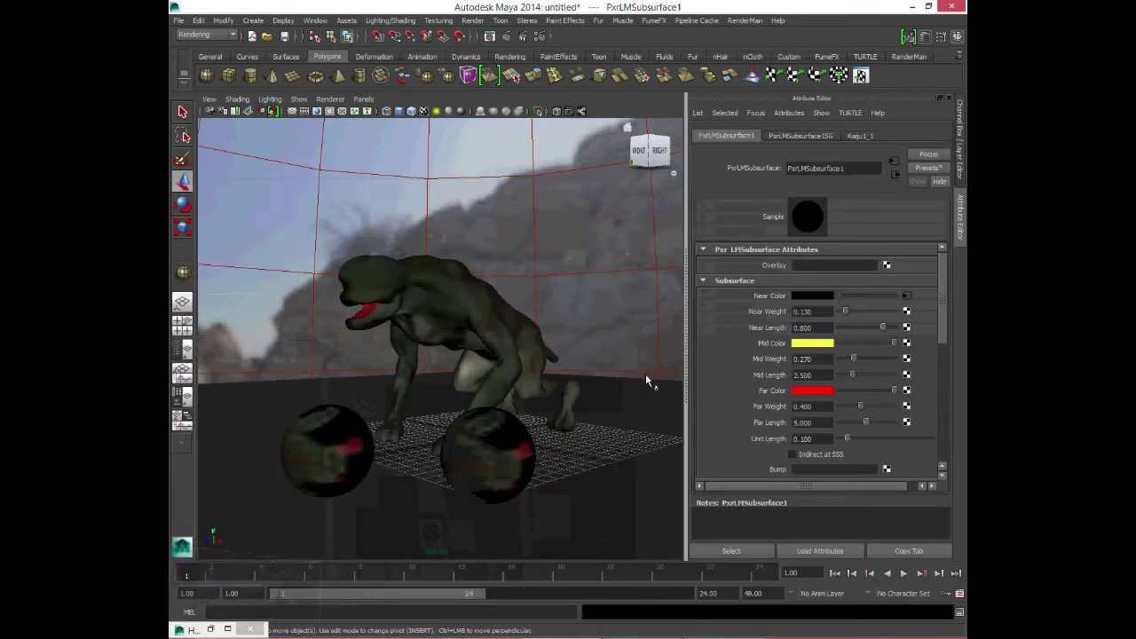
Connect the Kaiju1_1 texture to PxrLMSubsurface1's Mid Color.
left_click(210, 629)
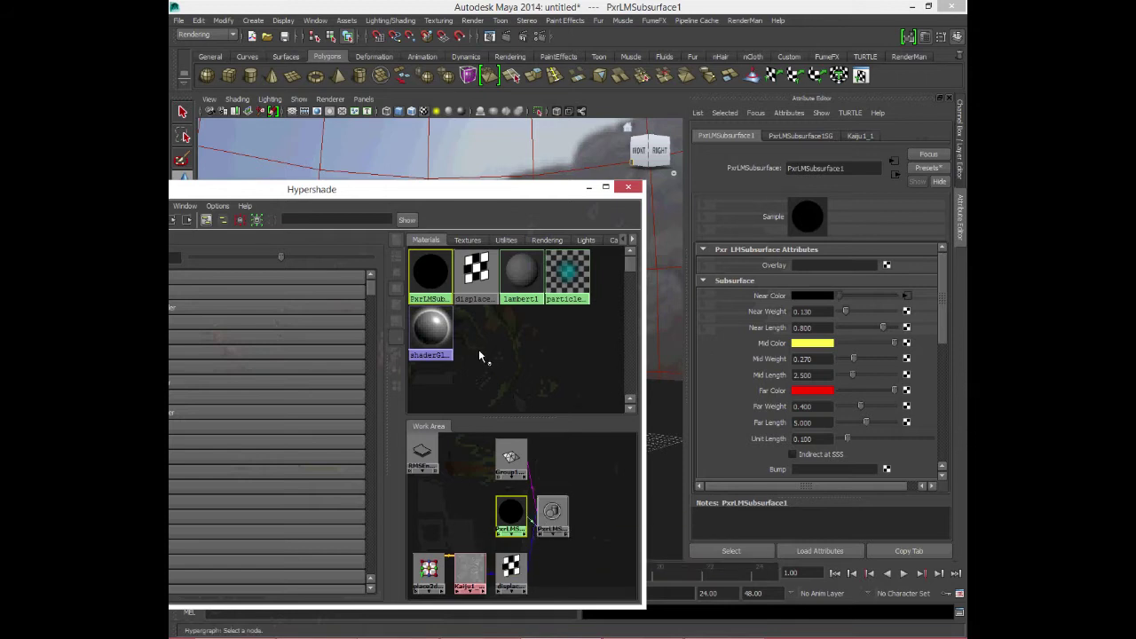
left_click(468, 239)
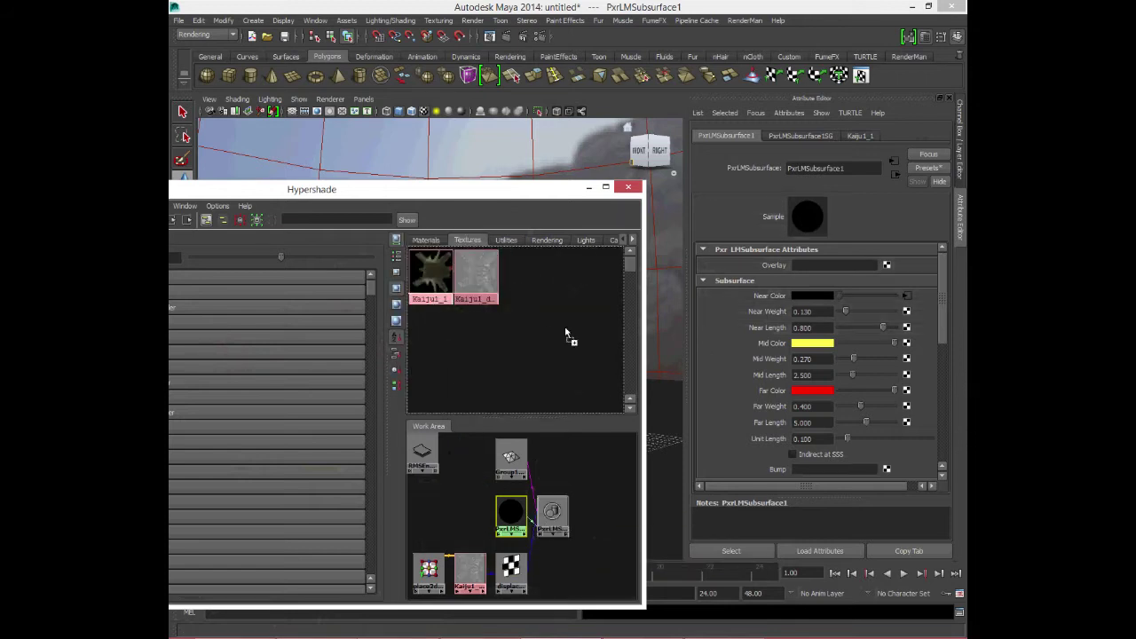
middle_click_drag(431, 275, 807, 346)
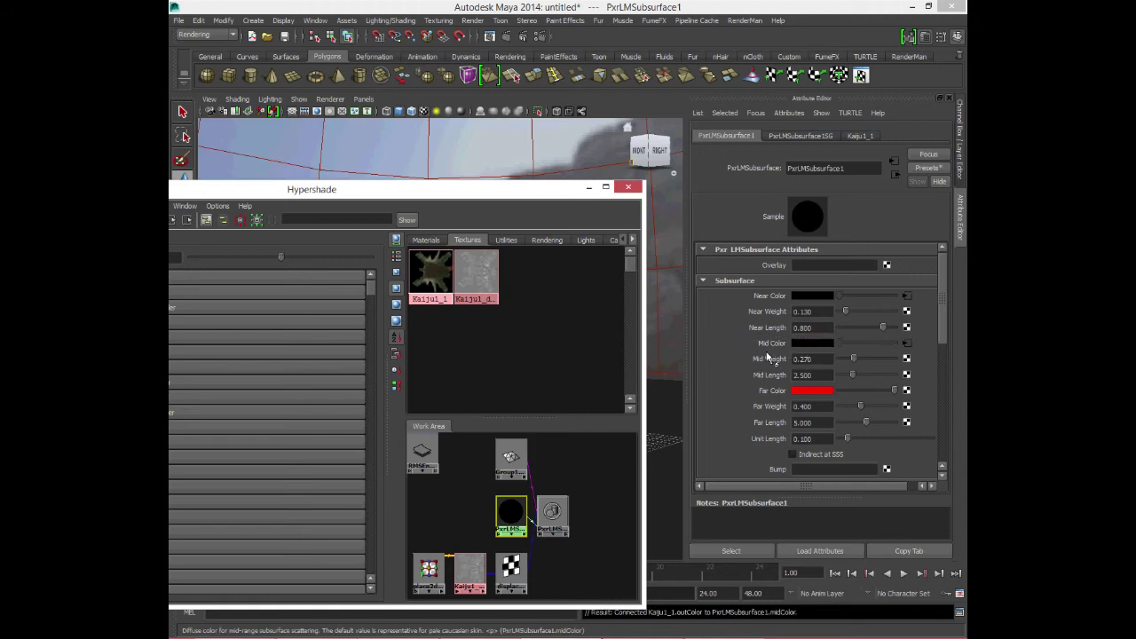
left_click(589, 187)
Move pSphere1 onto the floor in front of the crouching kaiju, then reframe the camera.
left_click_drag(498, 413, 497, 440, "alt")
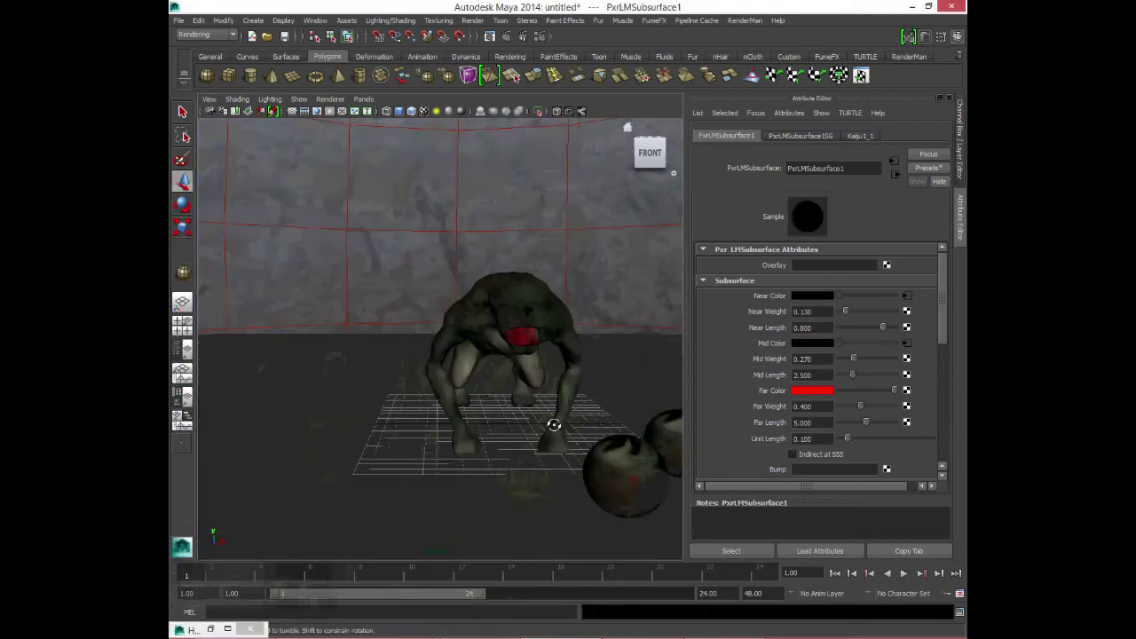
left_click(576, 460)
mouse_move(576, 460)
left_mouse_down()
mouse_move(372, 470)
mouse_move(497, 437)
left_mouse_up()
right_click_drag(497, 437, 520, 435, "alt")
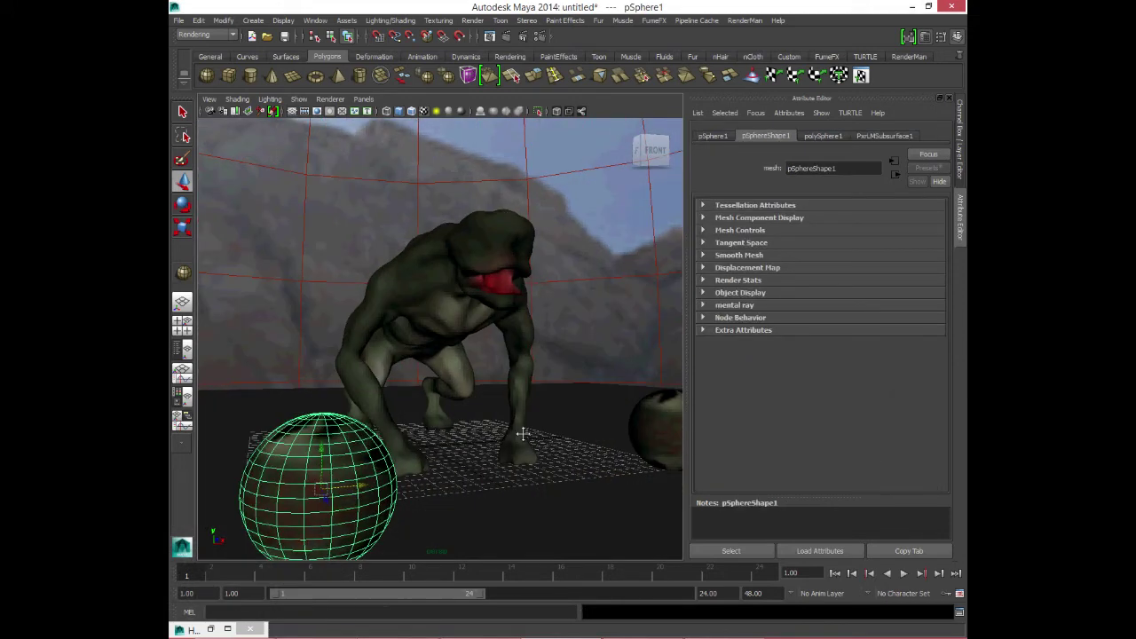
left_click_drag(520, 228, 487, 211, "alt")
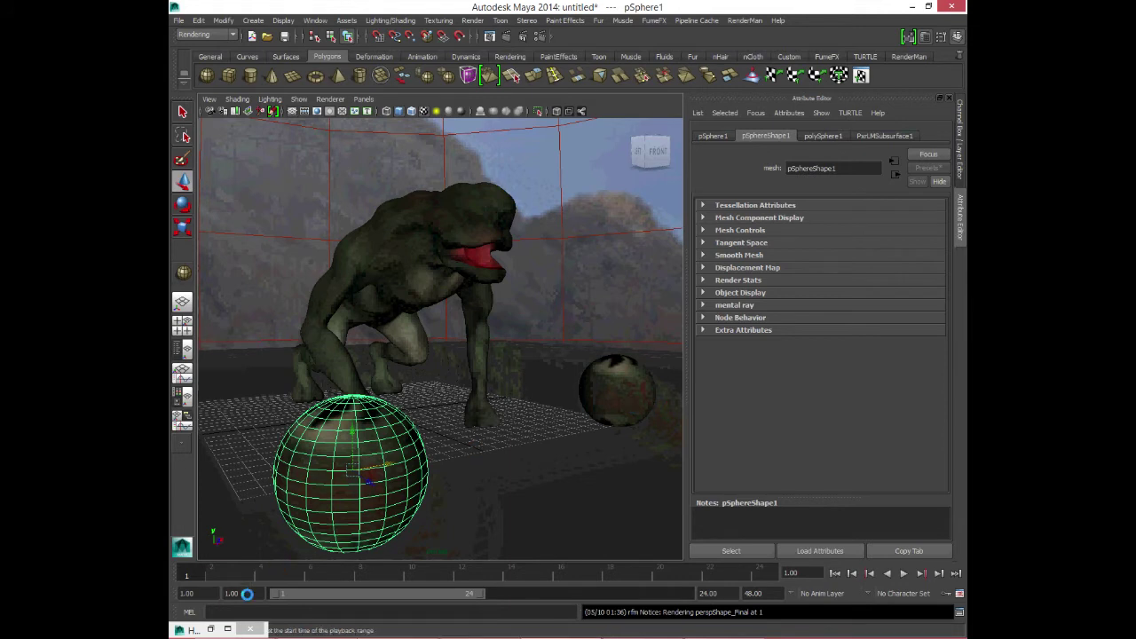
Zoom into the test render in RenderMan it to inspect the dark, reddish result.
left_click(212, 628)
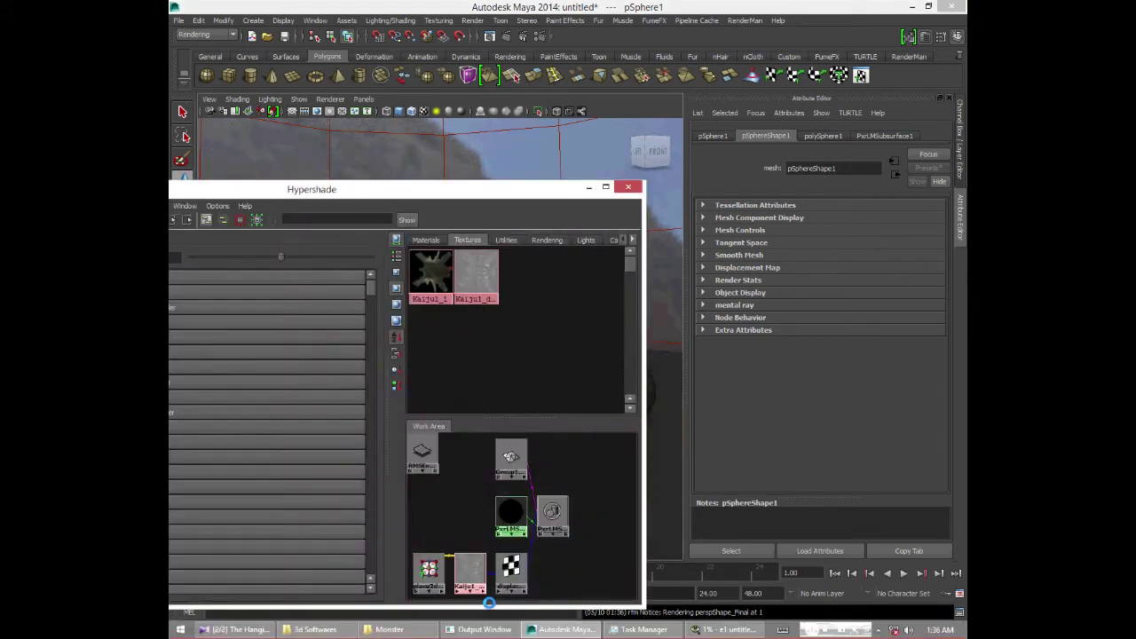
left_click(690, 631)
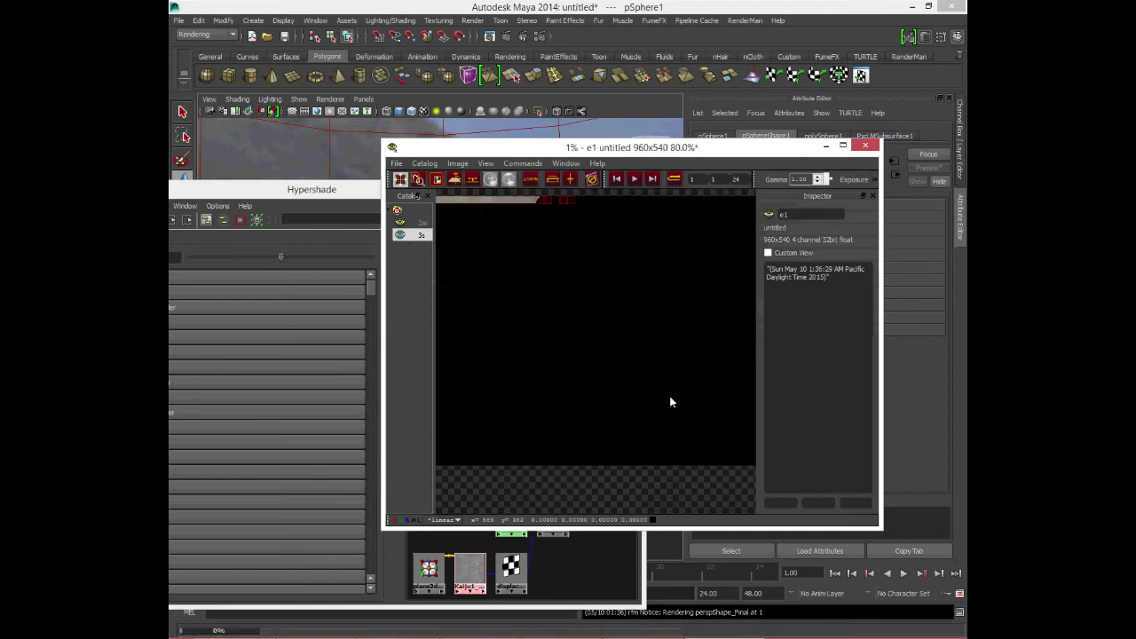
scroll(649, 372, "down", 1)
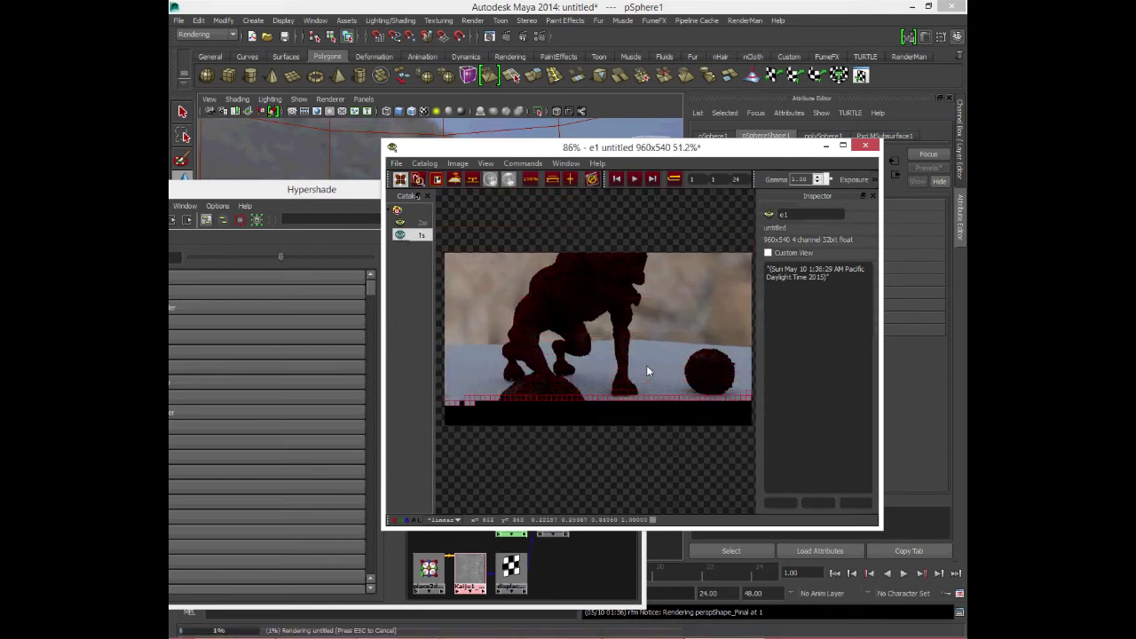
scroll(646, 365, "up", 2)
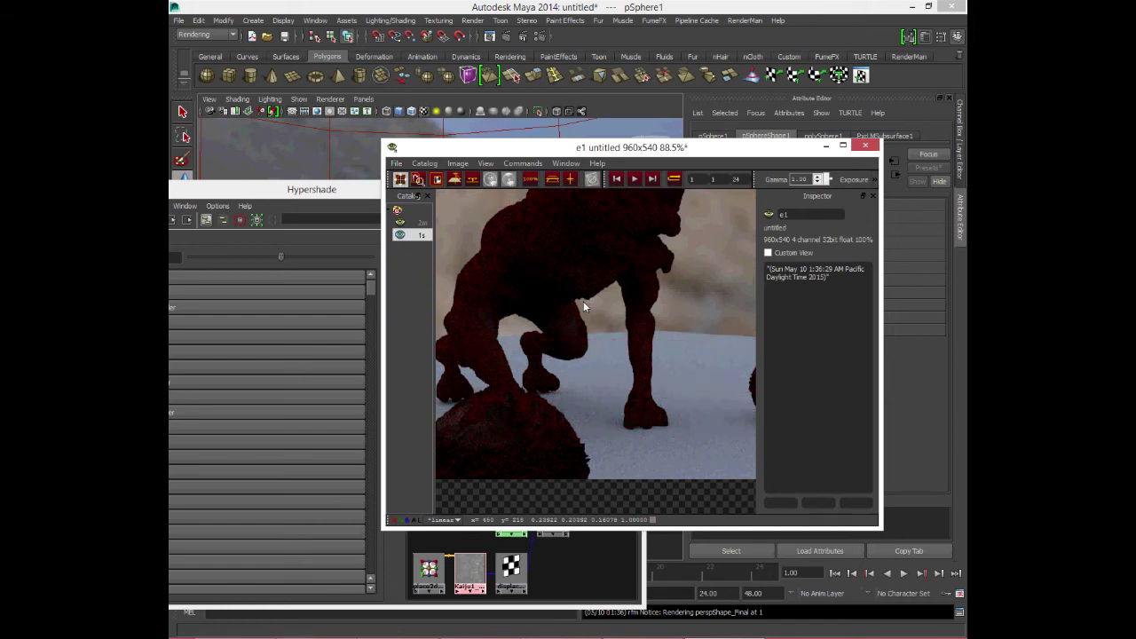
left_click_drag(760, 168, 486, 169)
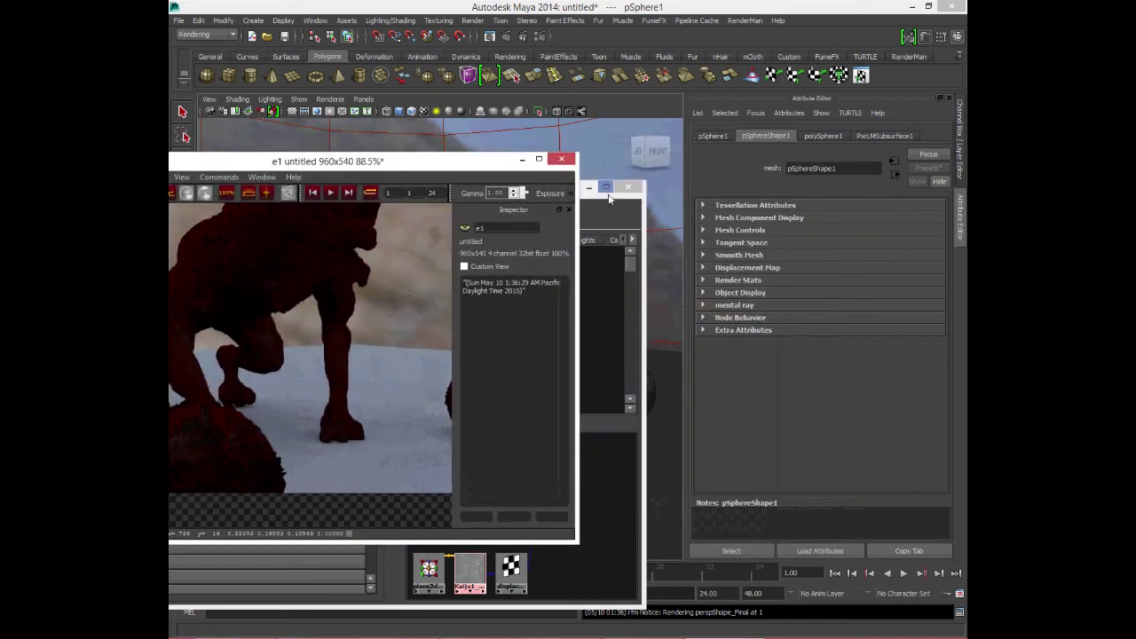
Select the PxrLMSubsurface1 node in Hypershade.
left_click(599, 201)
left_click(511, 511)
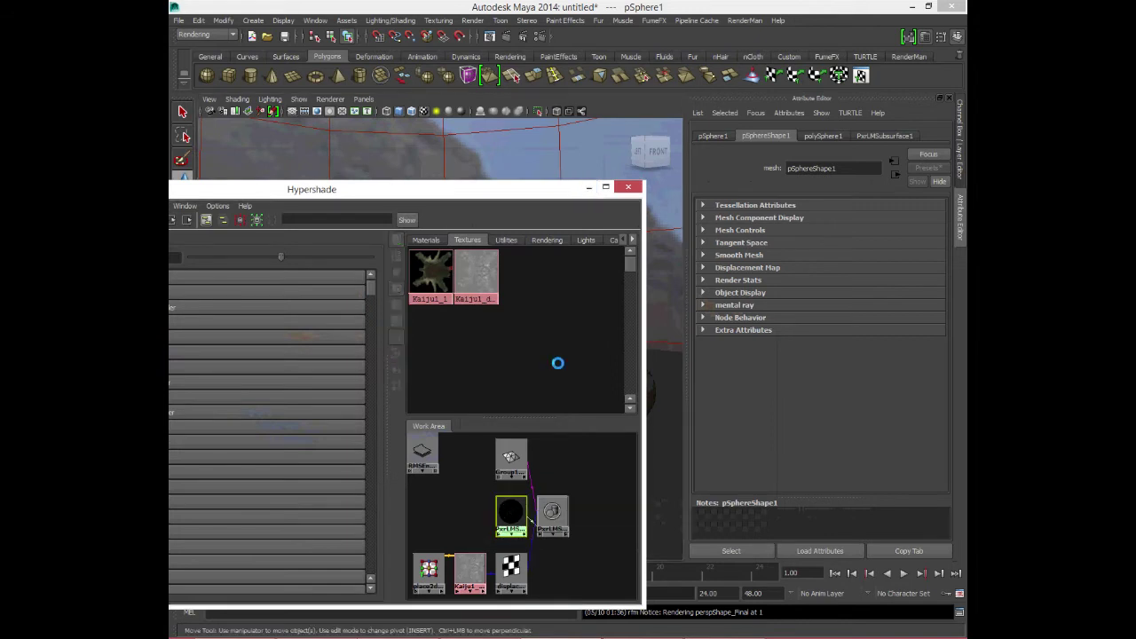
left_click(589, 189)
Darken the subsurface Far Color to deep red and set Mid Weight to 0.685.
left_click(861, 391)
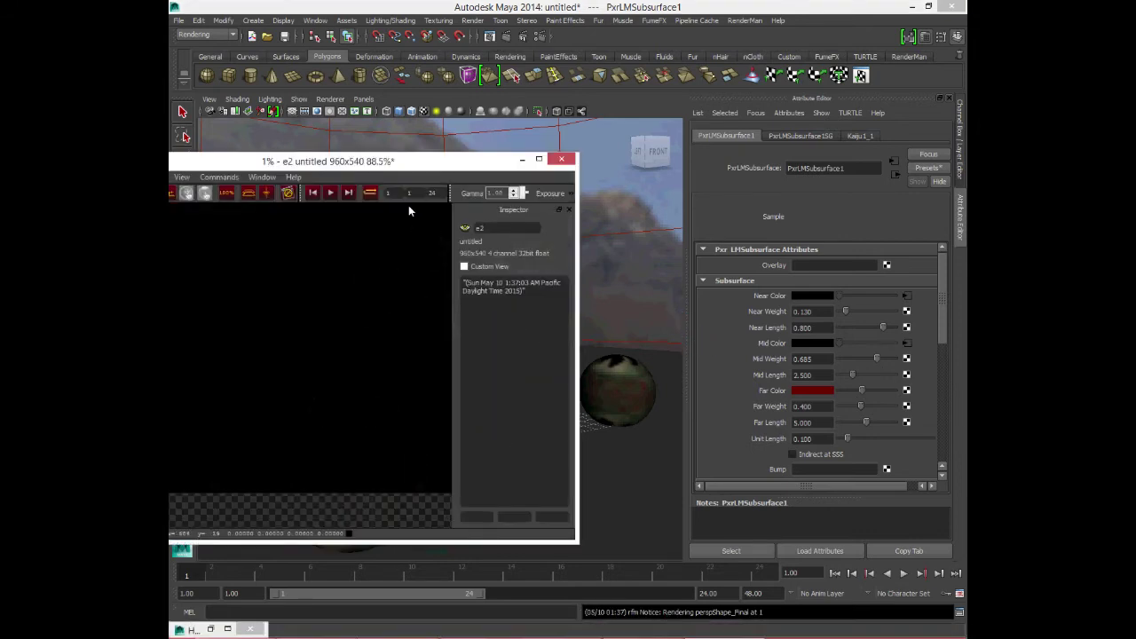
left_click_drag(876, 358, 854, 359)
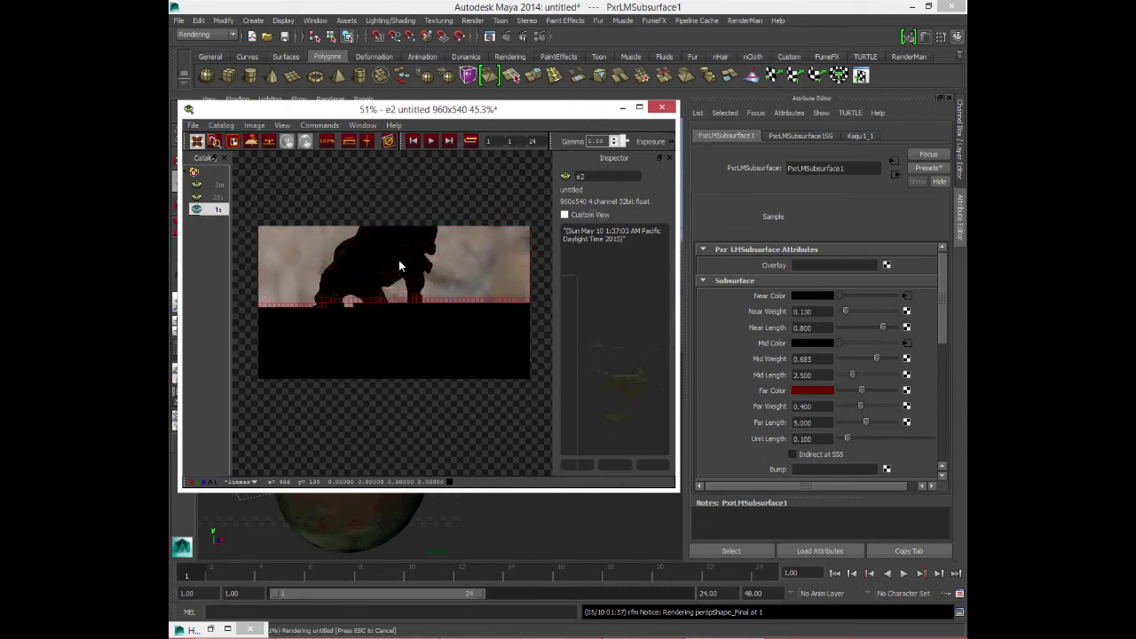
scroll(299, 347, "up", 2)
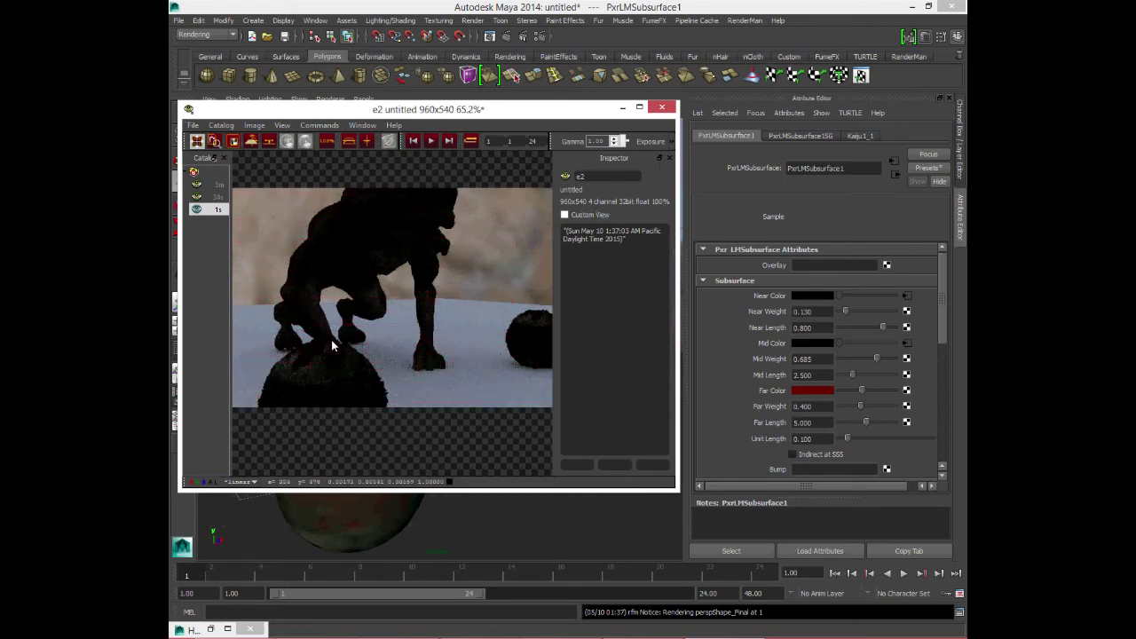
left_click(722, 385)
scroll(722, 384, "down", 2)
Lighten PxrLMSubsurface1's Specular Color from black to mid grey for glossy highlights.
scroll(722, 384, "down", 2)
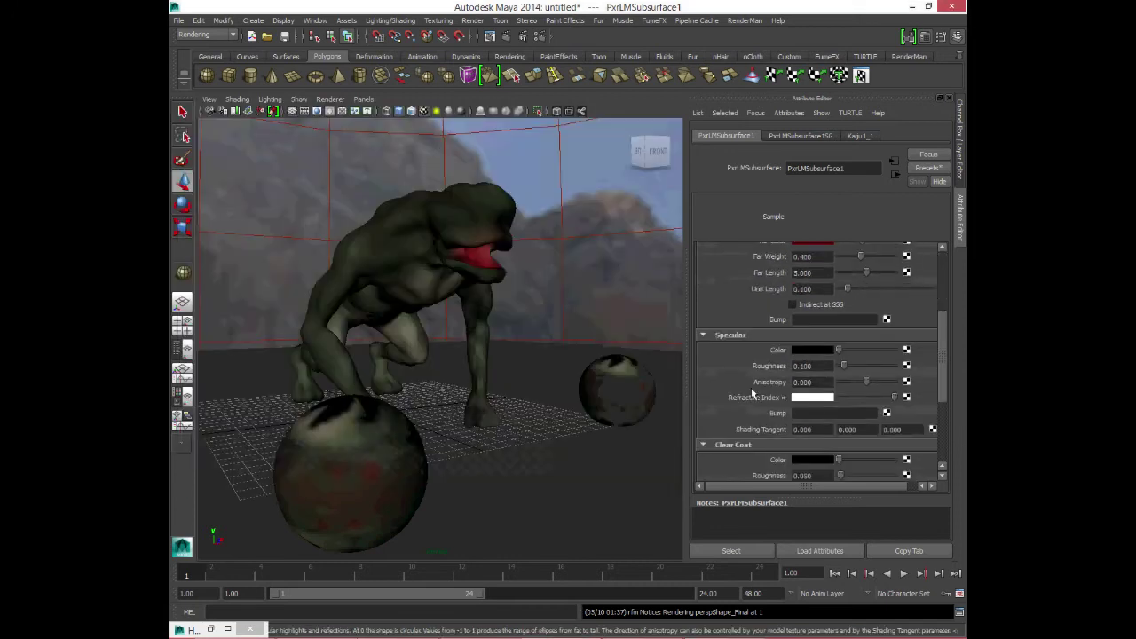
left_click(859, 350)
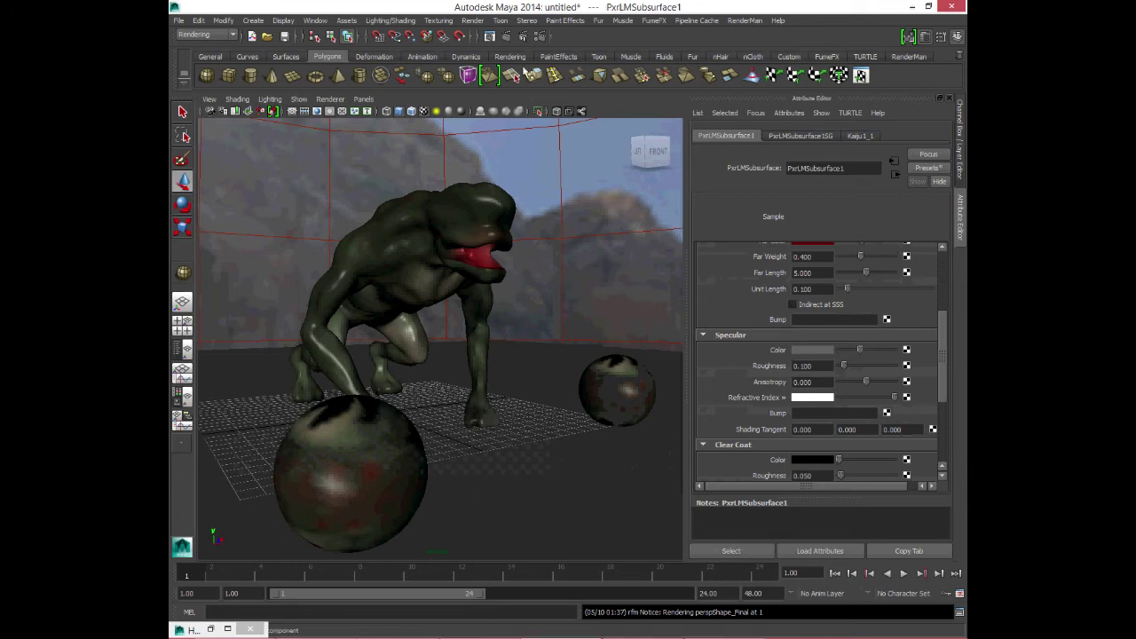
left_click(909, 58)
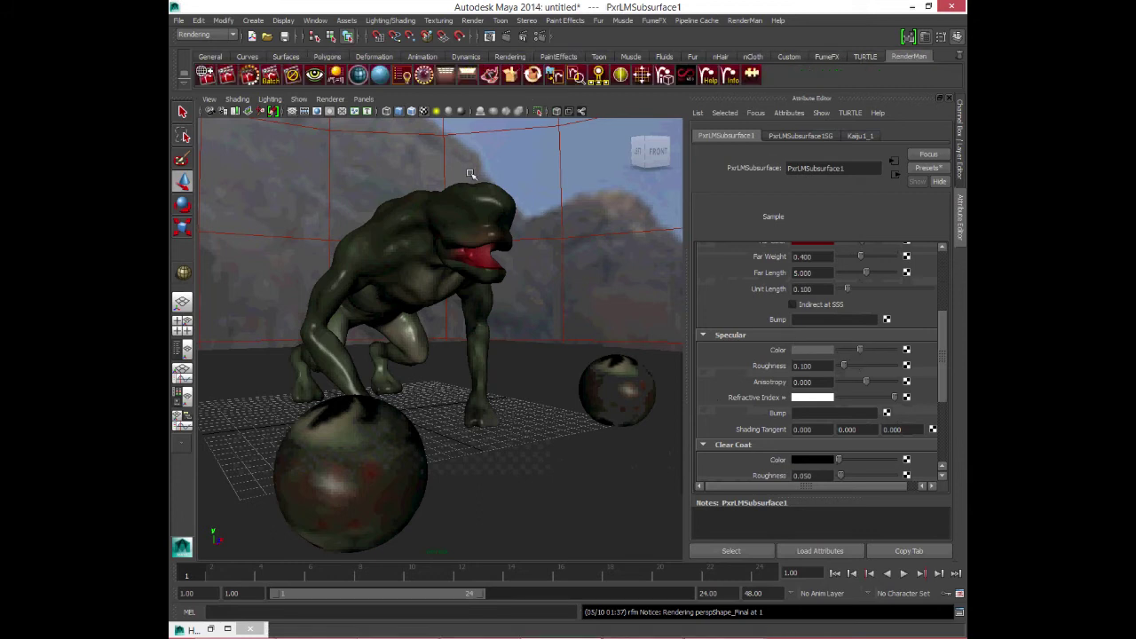
Add a RenderMan area light, enlarge it, and raise it above the creature.
left_click(447, 78)
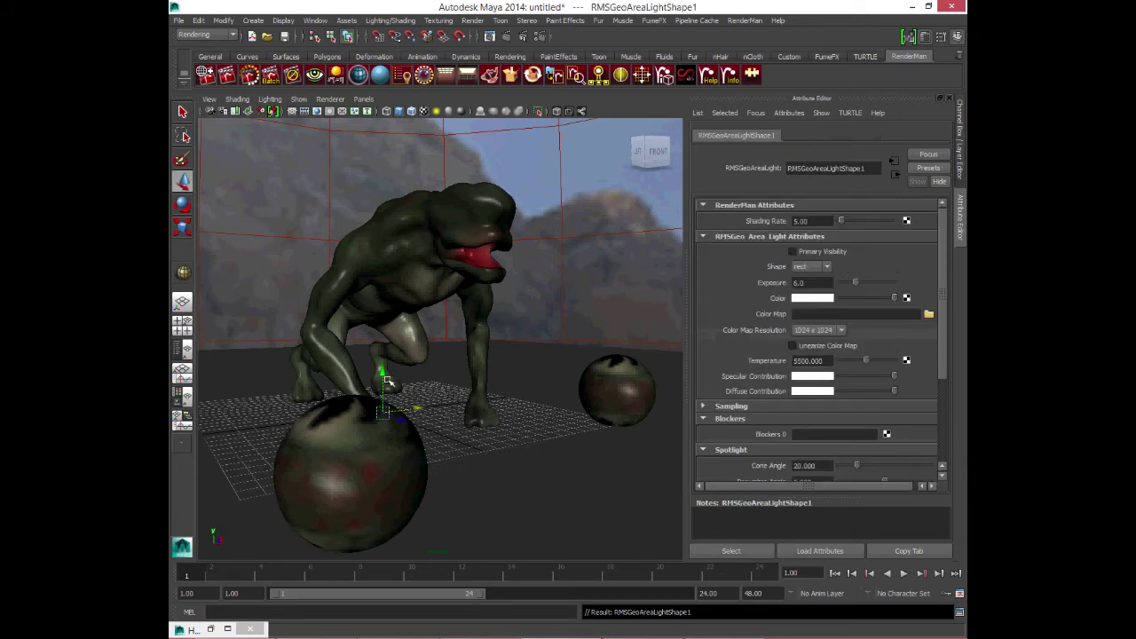
left_click_drag(383, 374, 382, 298)
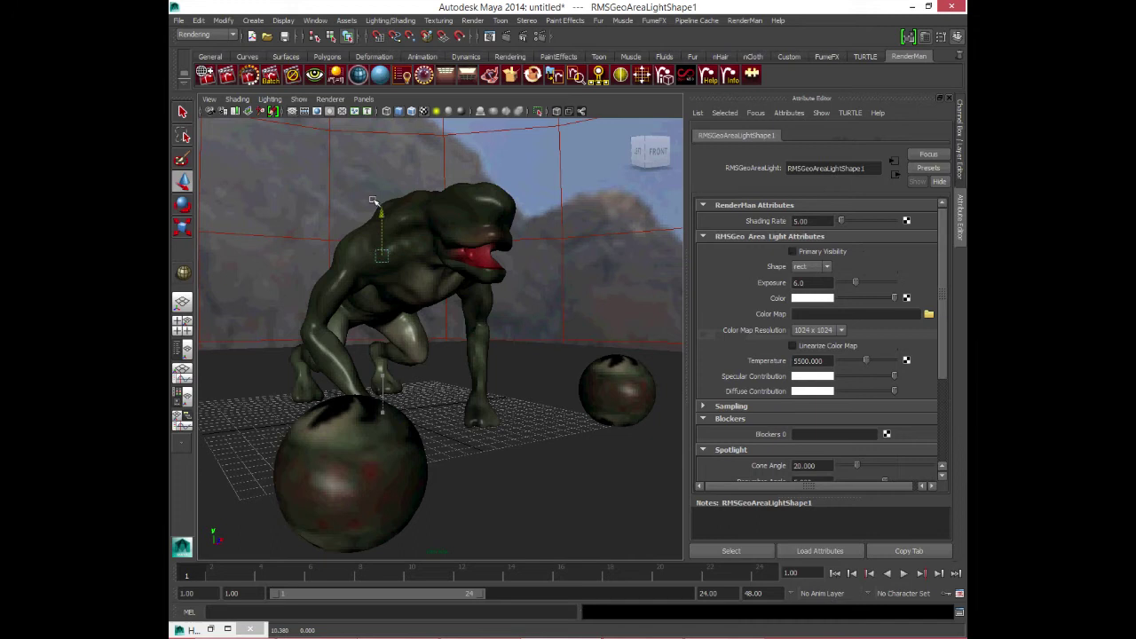
key("w")
key("r")
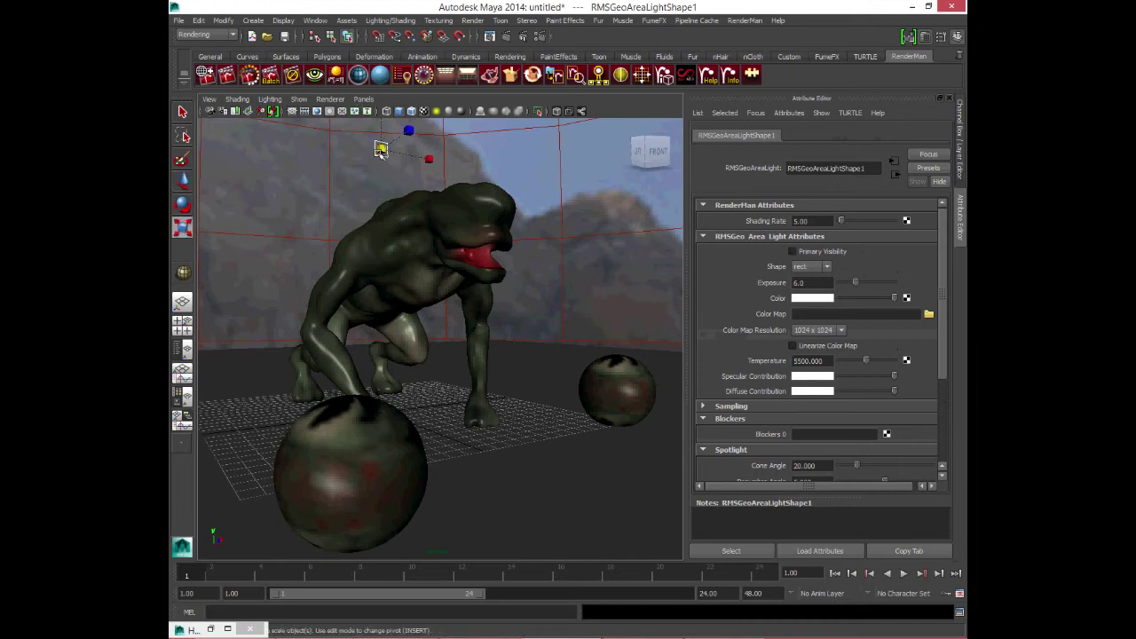
left_click_drag(496, 155, 330, 164)
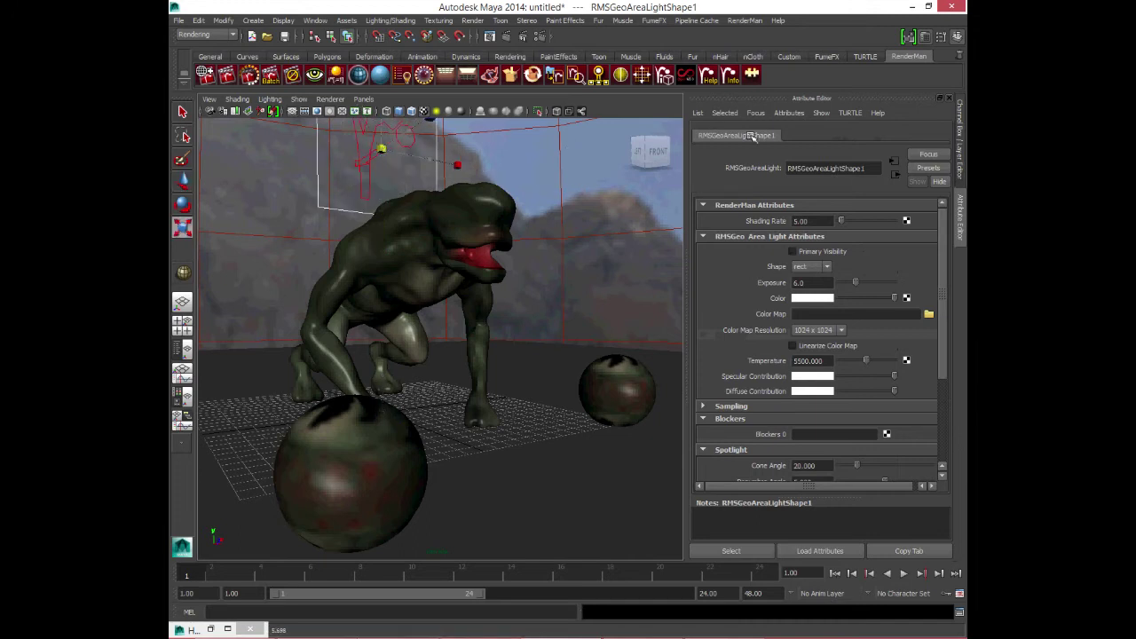
key("space")
key("space")
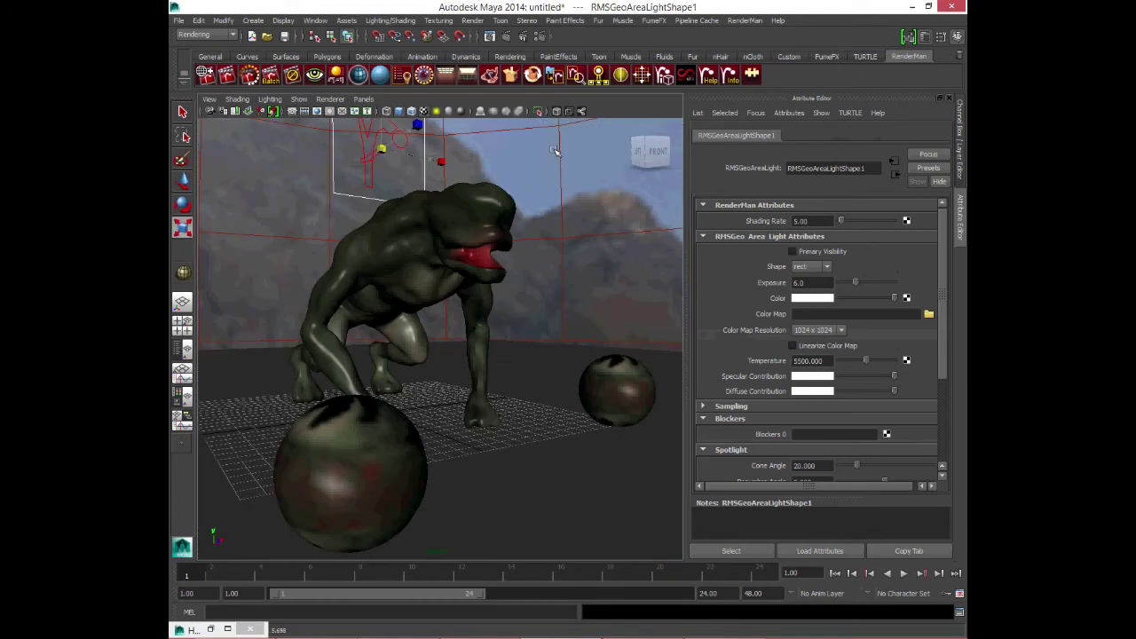
scroll(521, 369, "down", 5)
key("e")
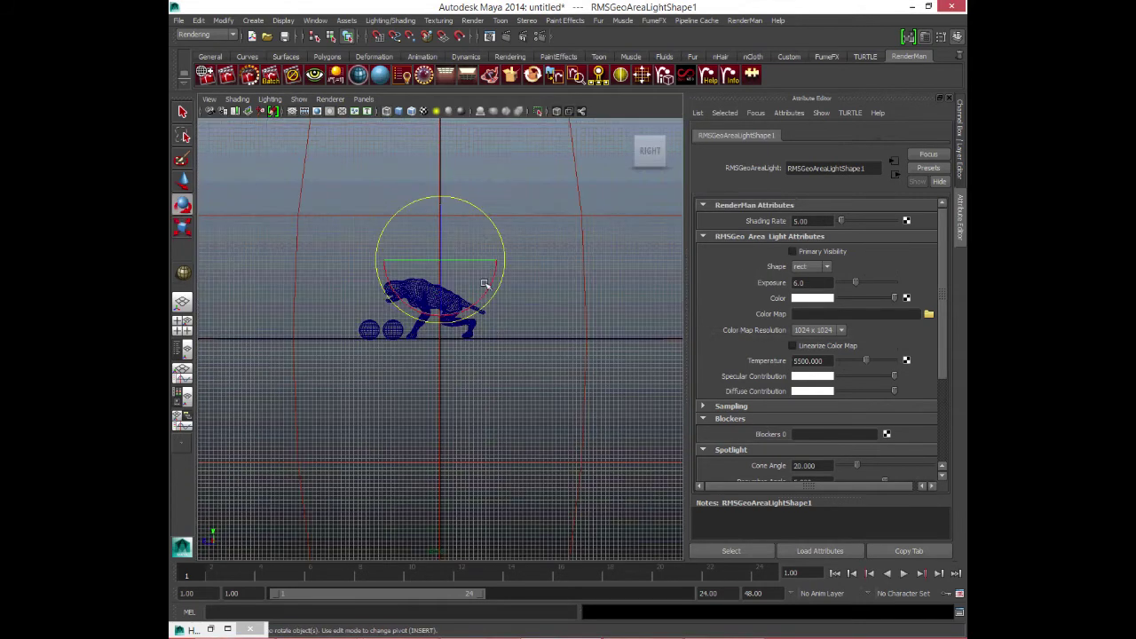
key("r")
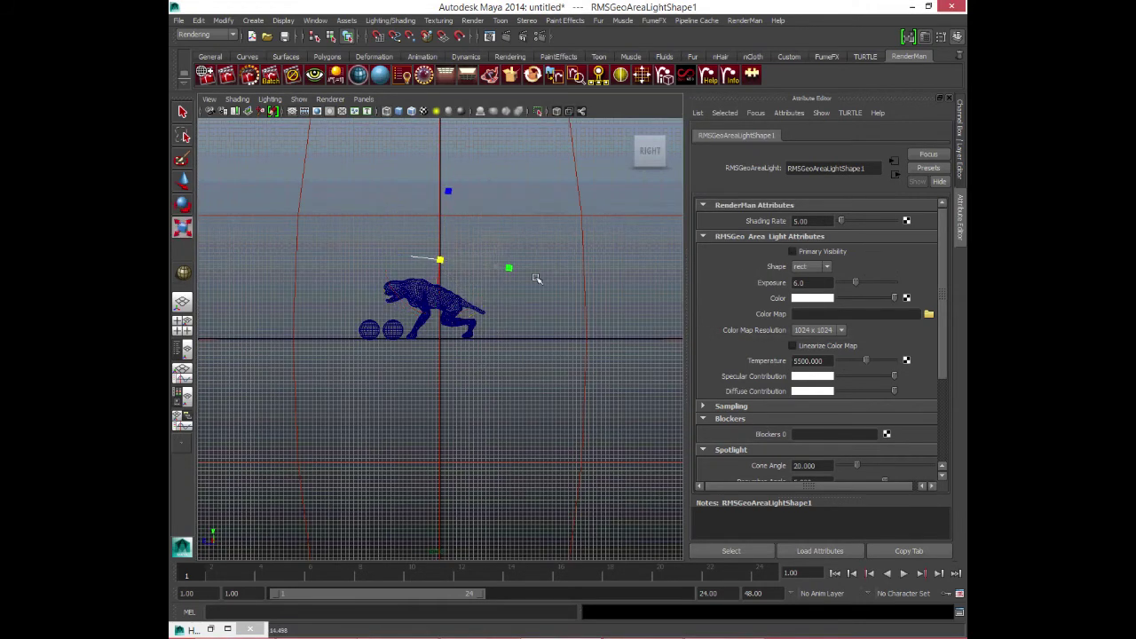
key("w")
left_click_drag(441, 259, 471, 222)
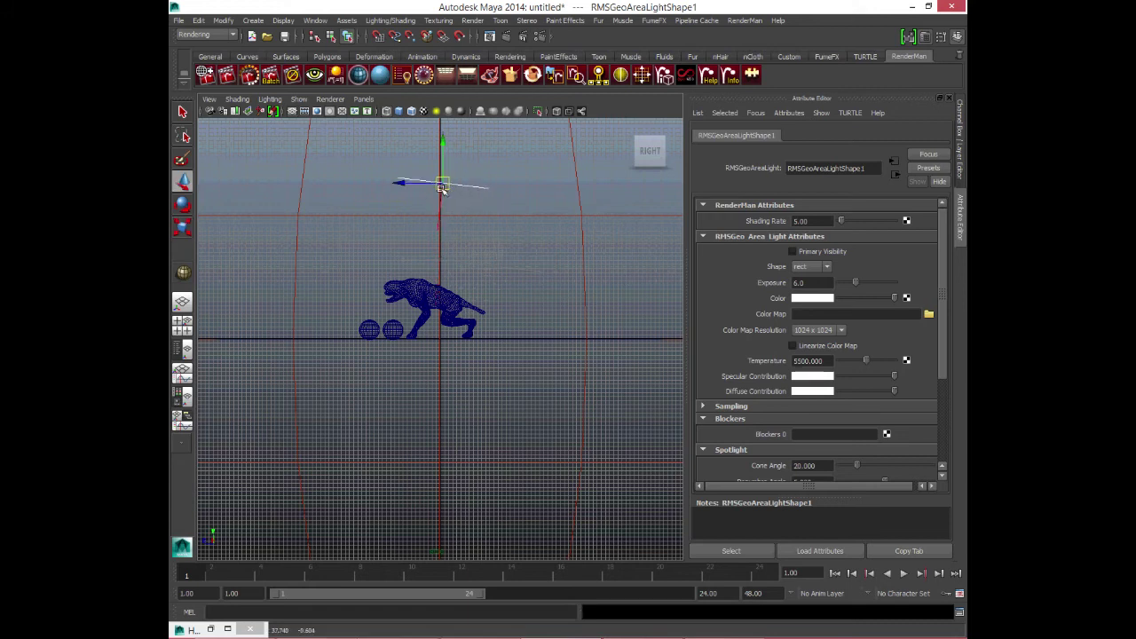
Duplicate the area light, place the copy front-left, and angle both lights toward the creature.
key("ctrl+d")
key("e")
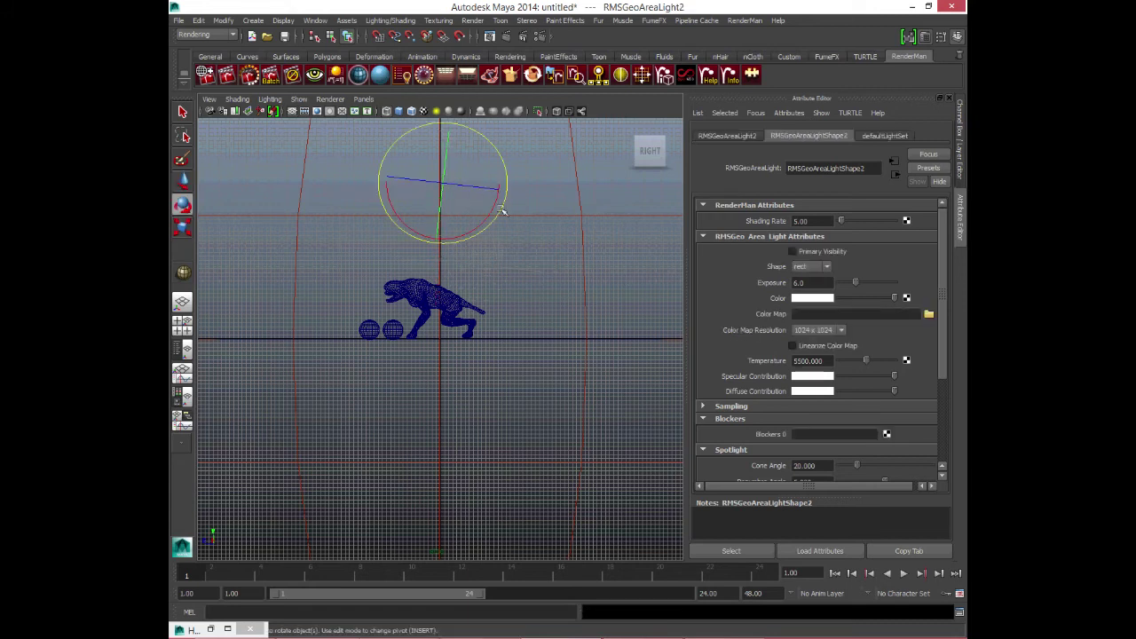
key("w")
left_click_drag(441, 182, 305, 230)
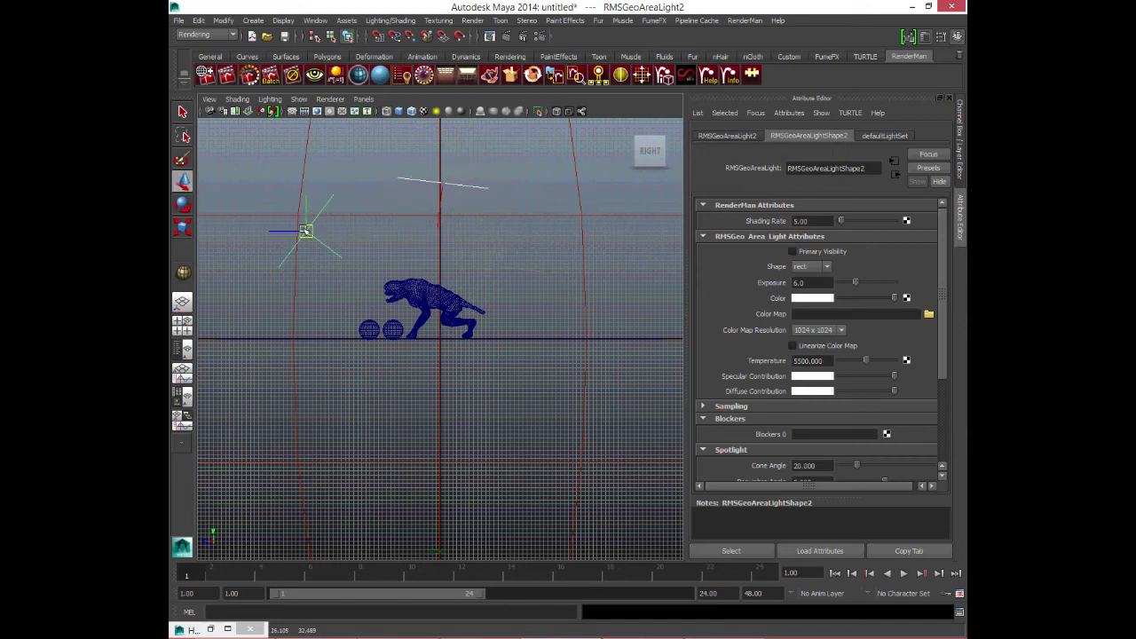
key("space")
key("space")
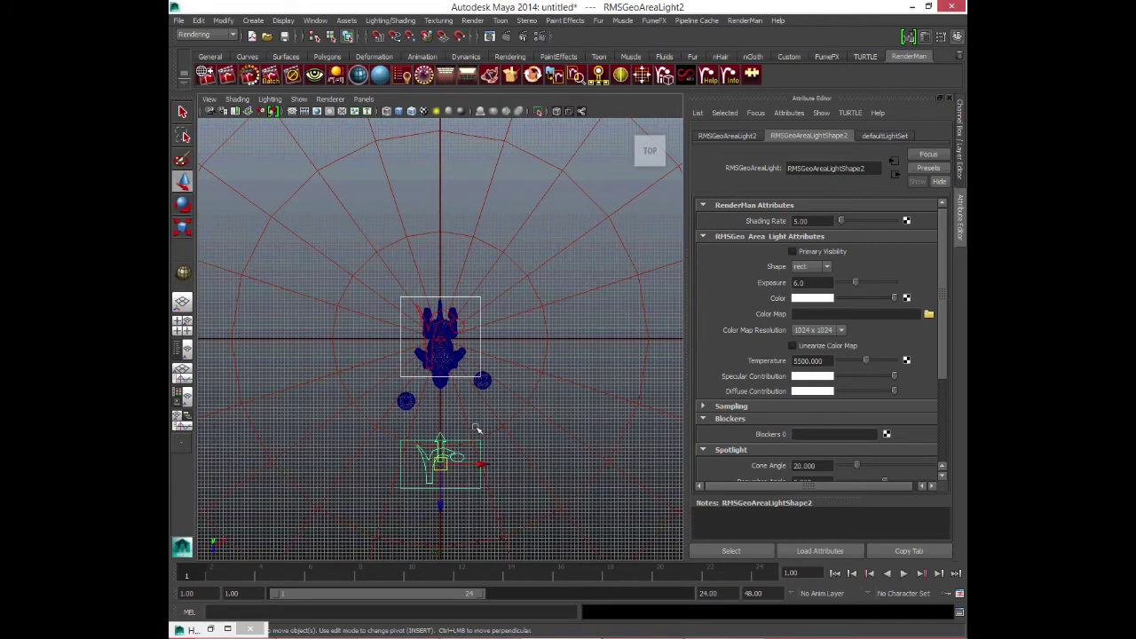
key("e")
mouse_move(484, 435)
left_mouse_down()
mouse_move(462, 497)
mouse_move(417, 457)
mouse_move(373, 462)
left_mouse_up()
key("w")
left_click_drag(480, 355, 482, 360)
key("e")
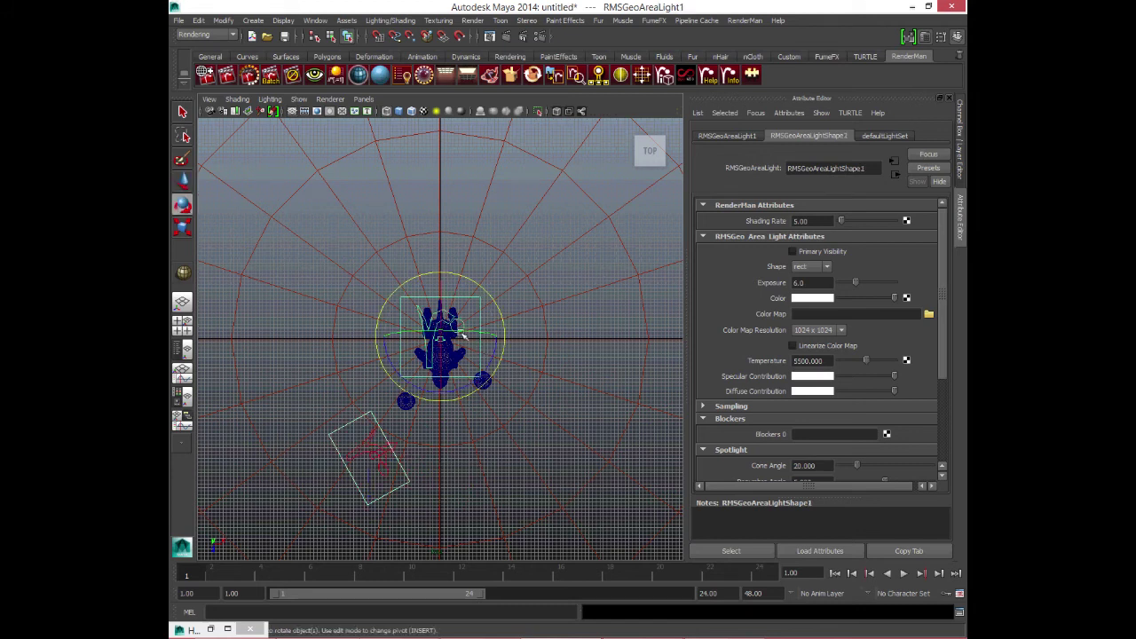
mouse_move(446, 326)
left_mouse_down()
mouse_move(453, 340)
mouse_move(526, 337)
left_mouse_up()
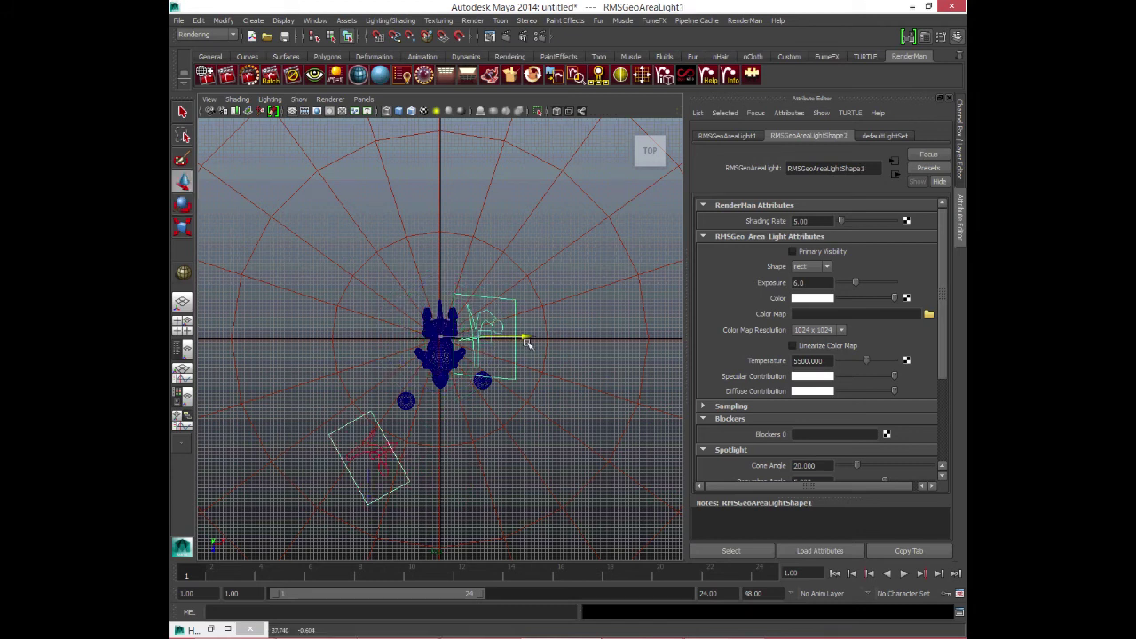
key("space")
key("space")
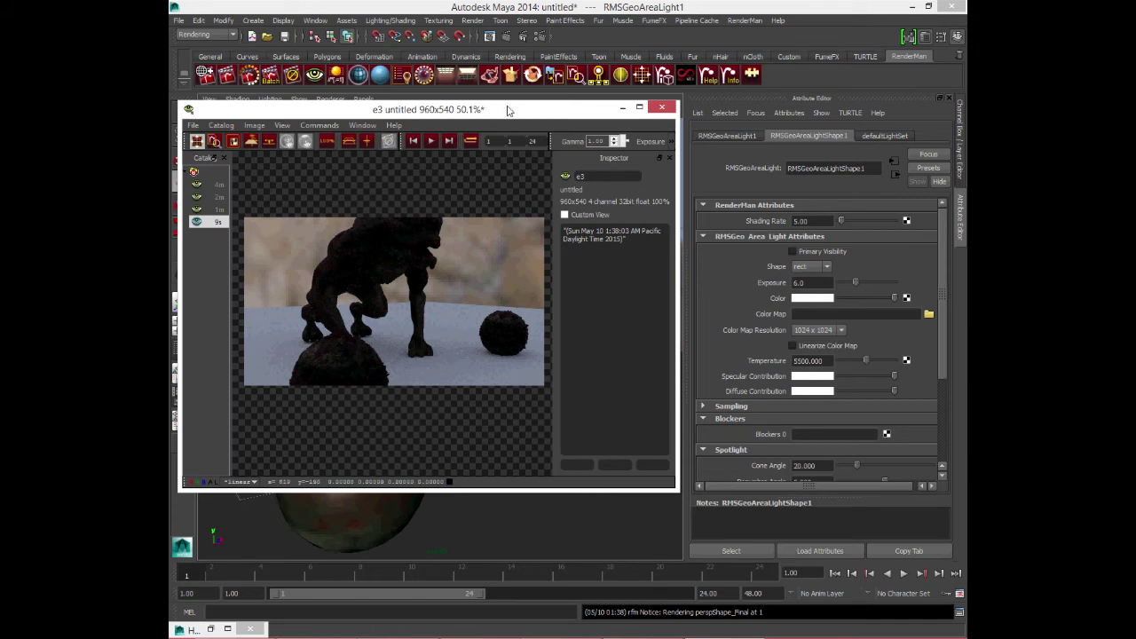
Render the scene with the repositioned lights to RenderMan it as e3.
left_click_drag(509, 111, 718, 150)
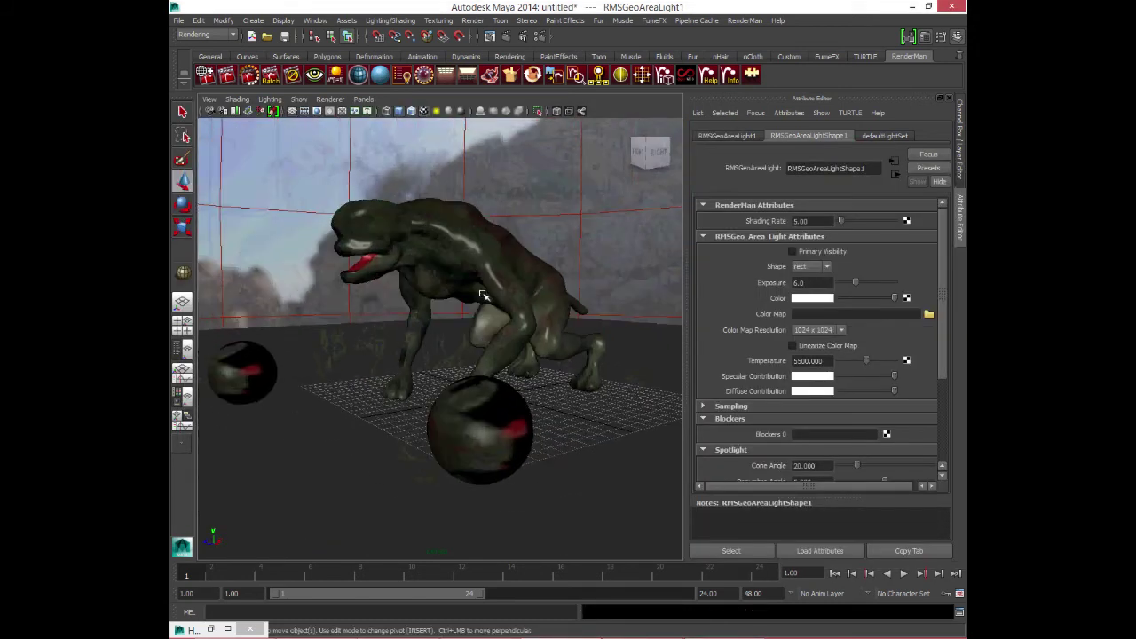
Select both spheres and raise them to Translate Y 2.441.
left_click(948, 104)
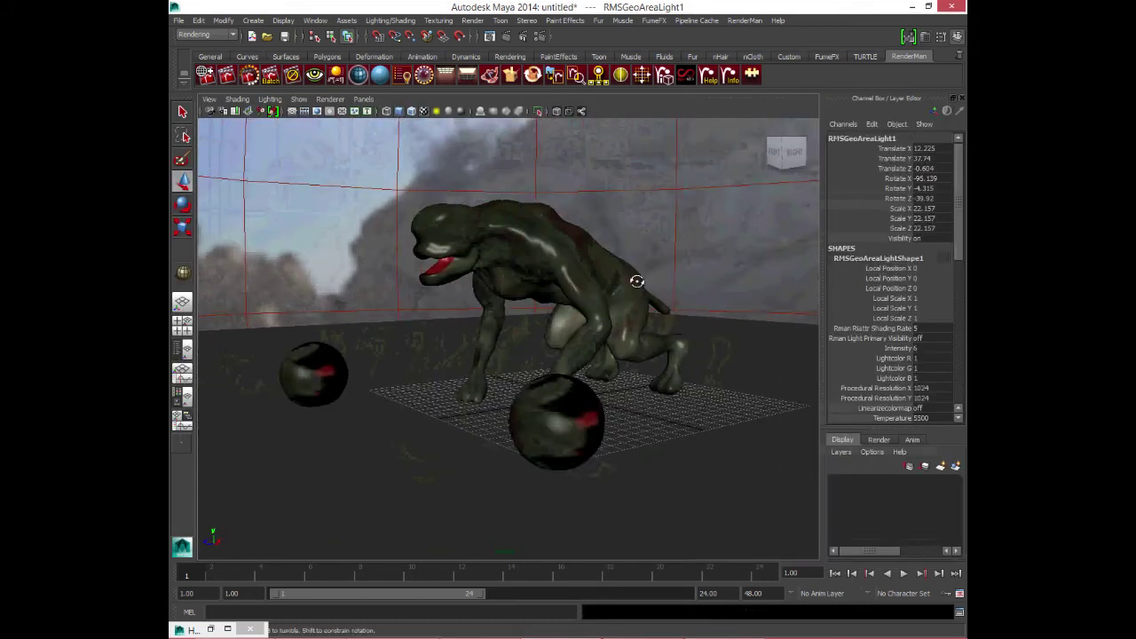
left_click(591, 416)
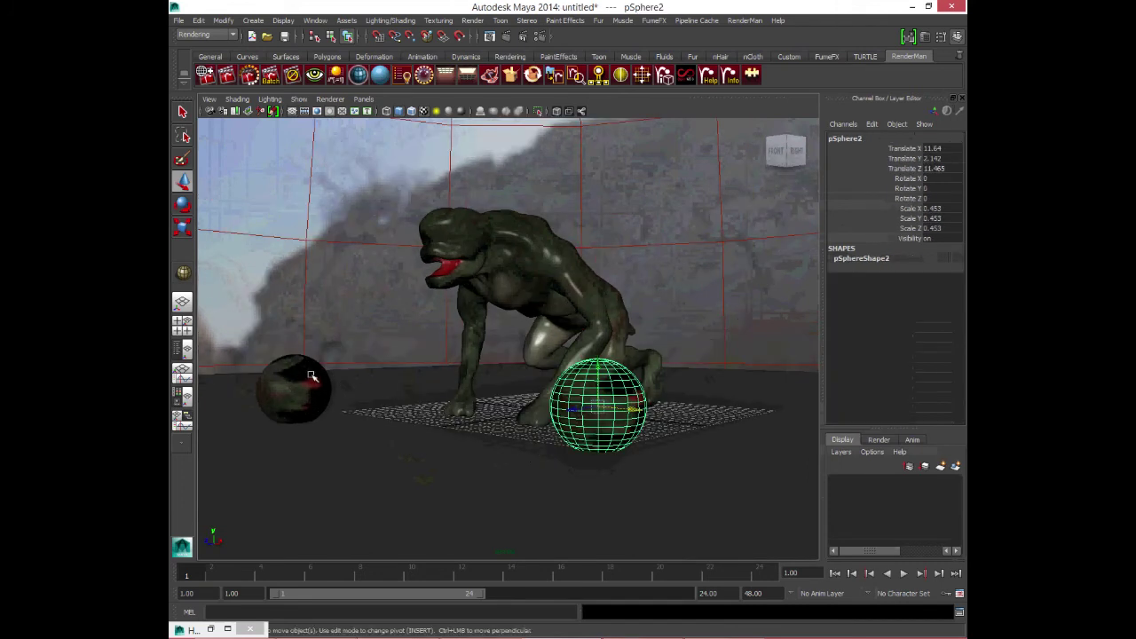
left_click(297, 391, "shift")
left_click_drag(303, 356, 294, 338)
left_click_drag(382, 347, 422, 371, "alt")
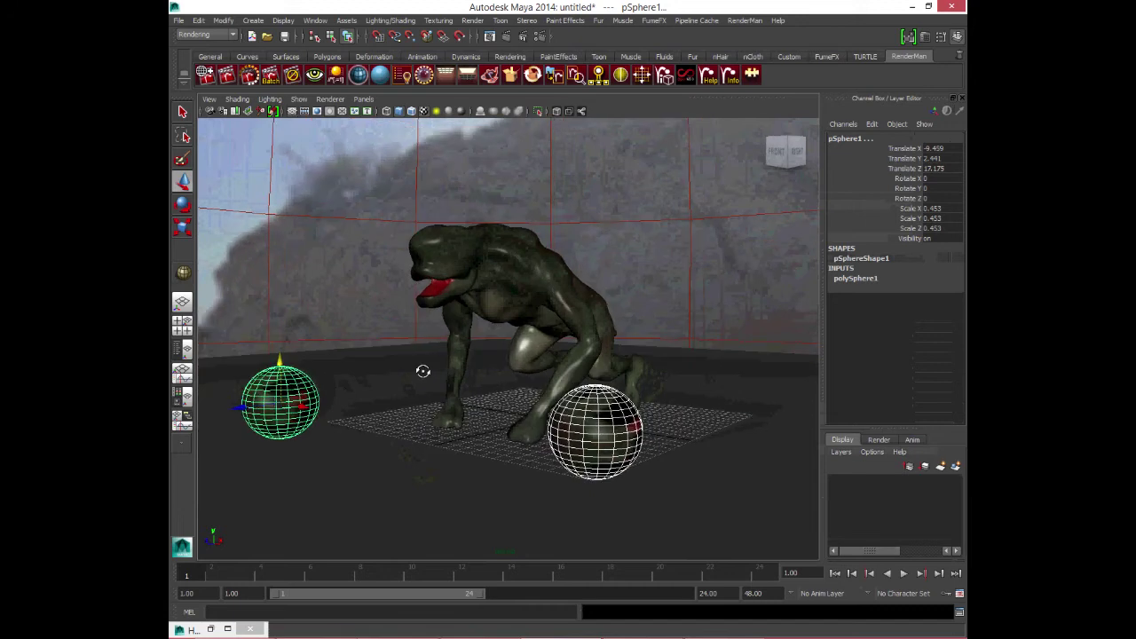
mouse_move(489, 347)
left_mouse_down("alt")
mouse_move(413, 363)
mouse_move(423, 370)
mouse_move(482, 347)
mouse_move(488, 332)
left_mouse_up("alt")
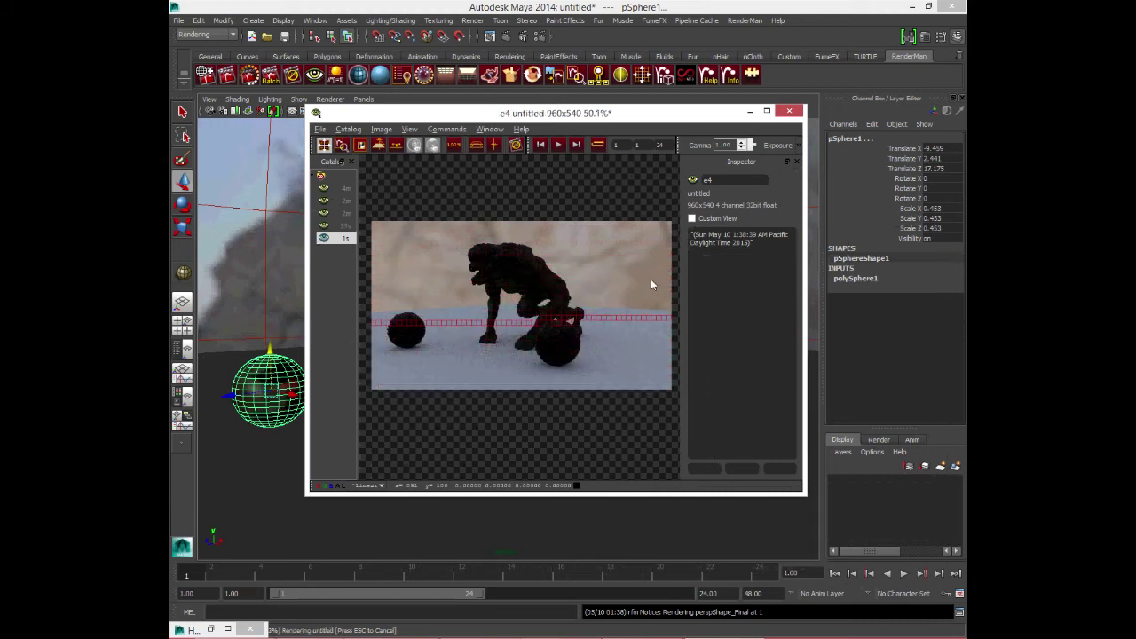
Zoom in and out on render e4 to inspect the creature and raised spheres.
scroll(512, 244, "up", 4)
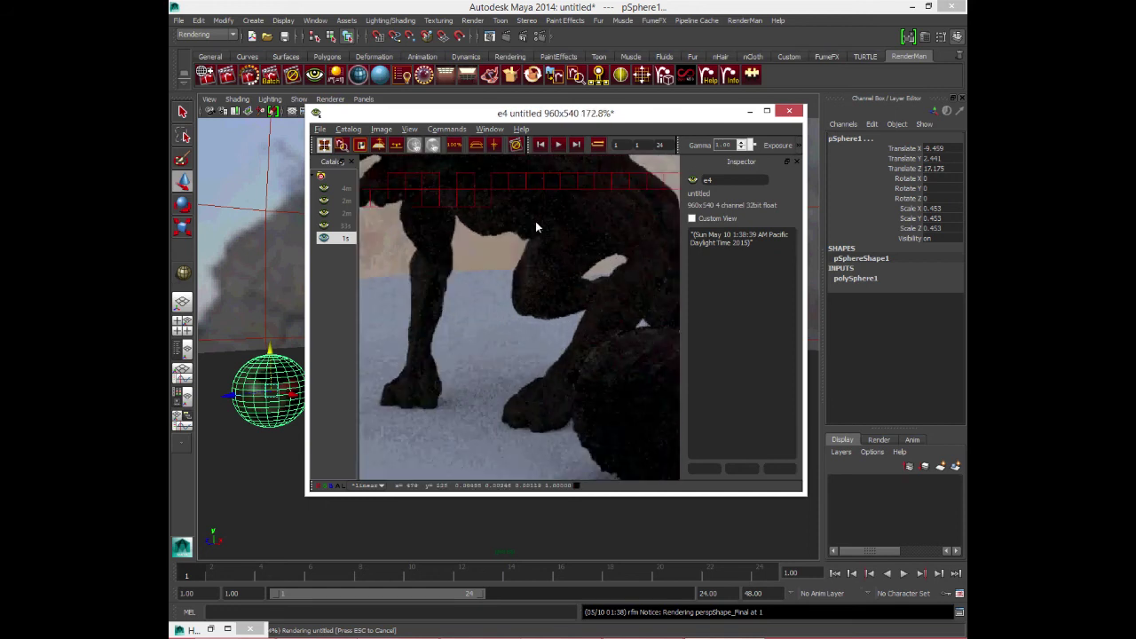
scroll(536, 221, "down", 1)
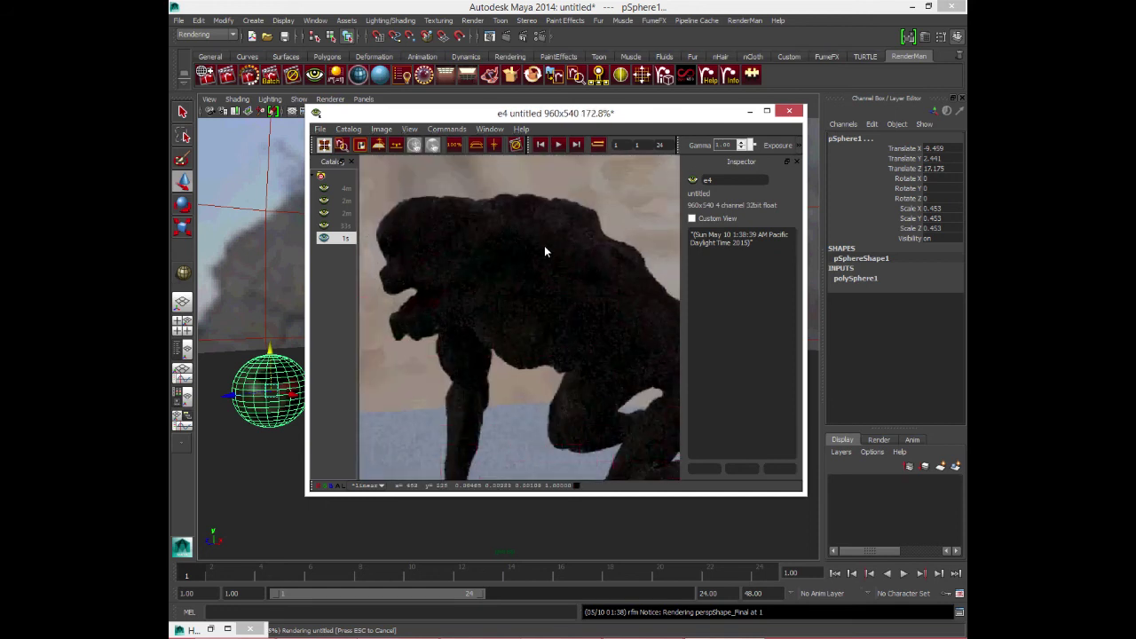
scroll(544, 245, "down", 2)
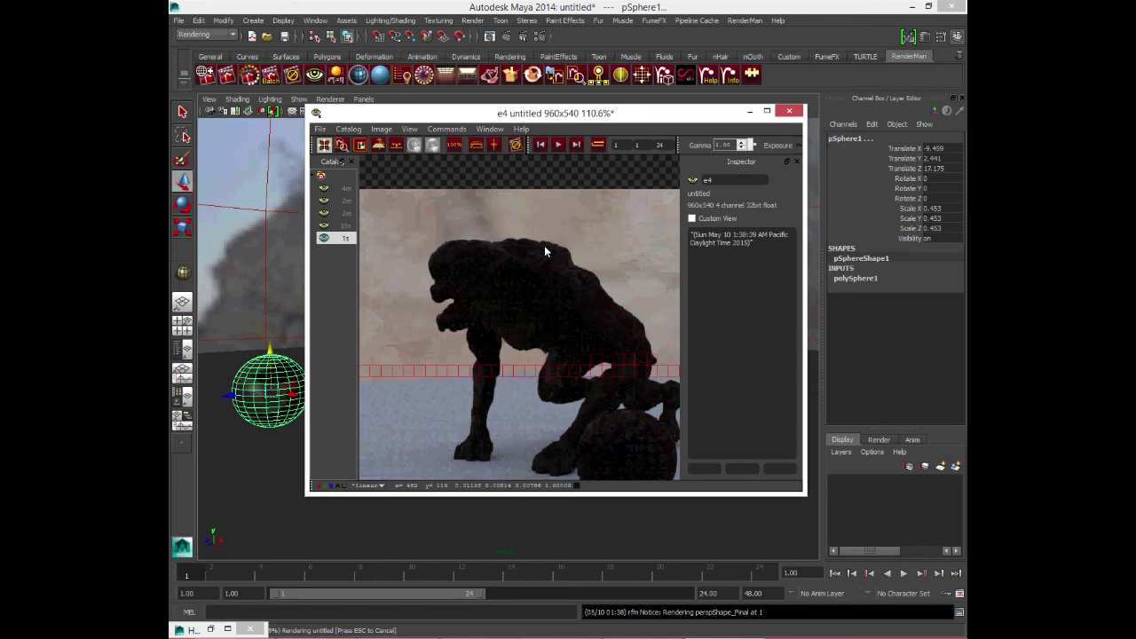
scroll(546, 252, "up", 2)
scroll(553, 258, "up", 1)
scroll(553, 292, "up", 1)
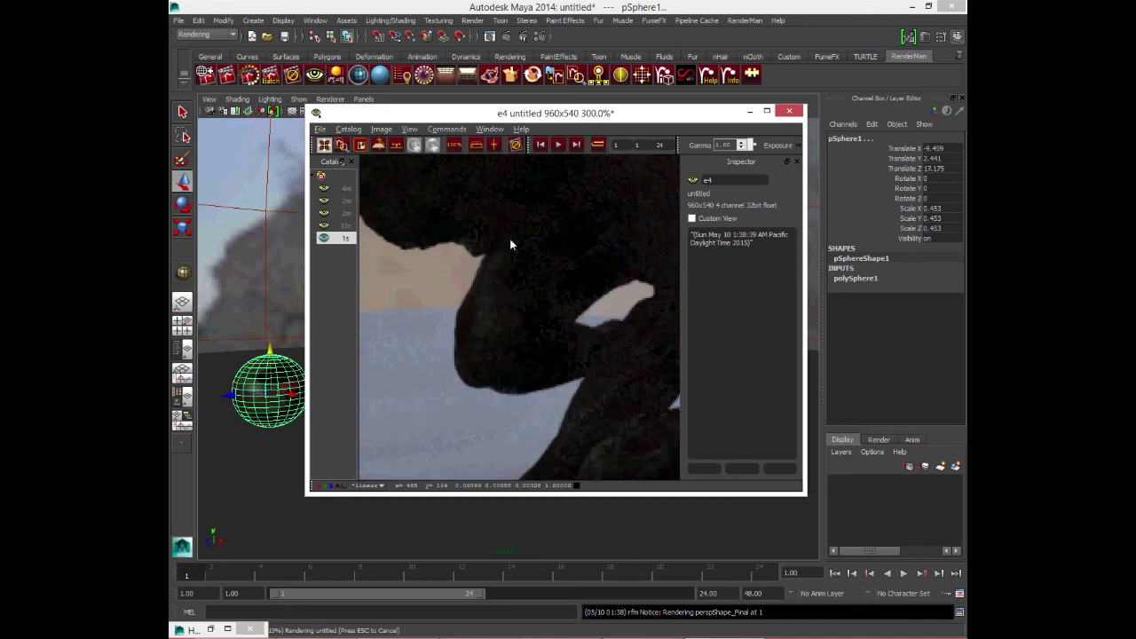
scroll(553, 298, "down", 2)
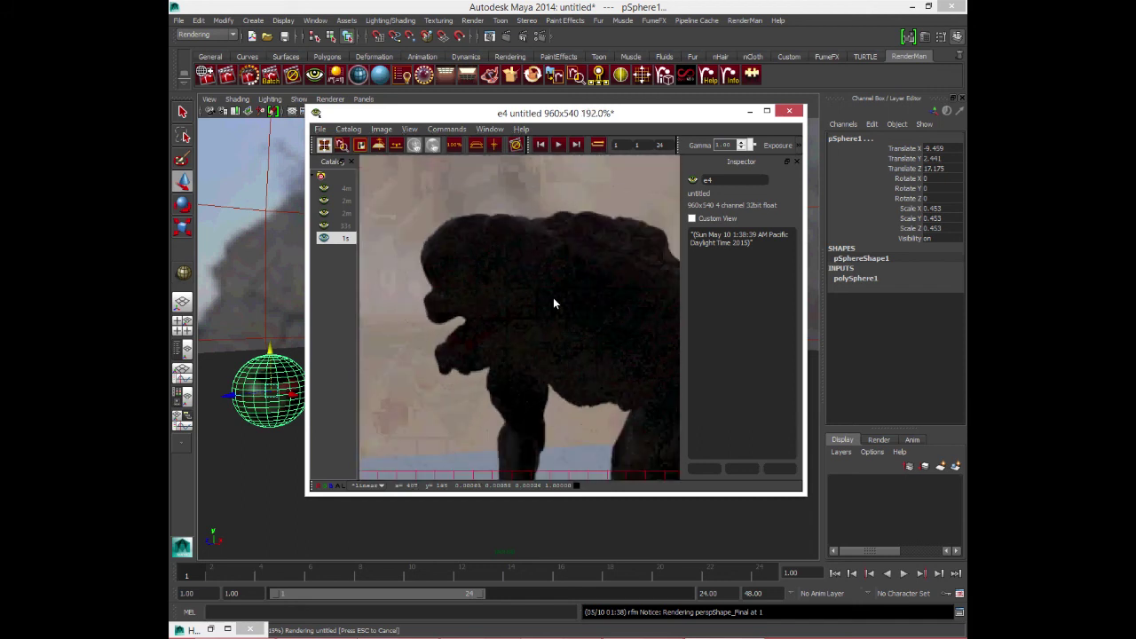
scroll(515, 285, "down", 2)
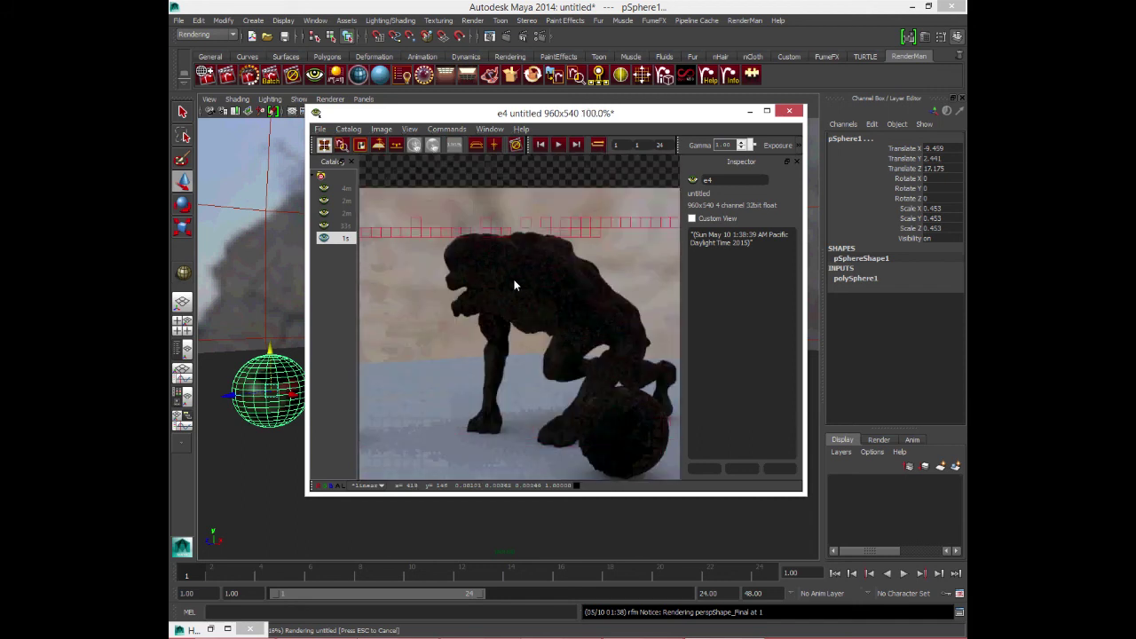
scroll(518, 248, "up", 1)
scroll(528, 243, "down", 1)
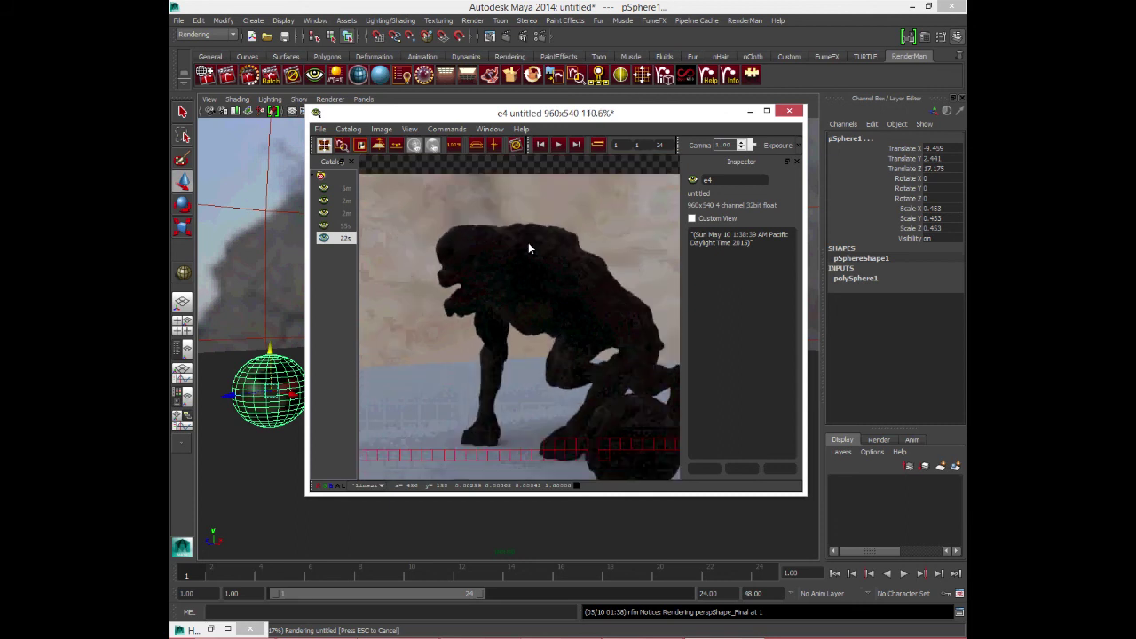
scroll(529, 243, "down", 3)
scroll(528, 248, "down", 1)
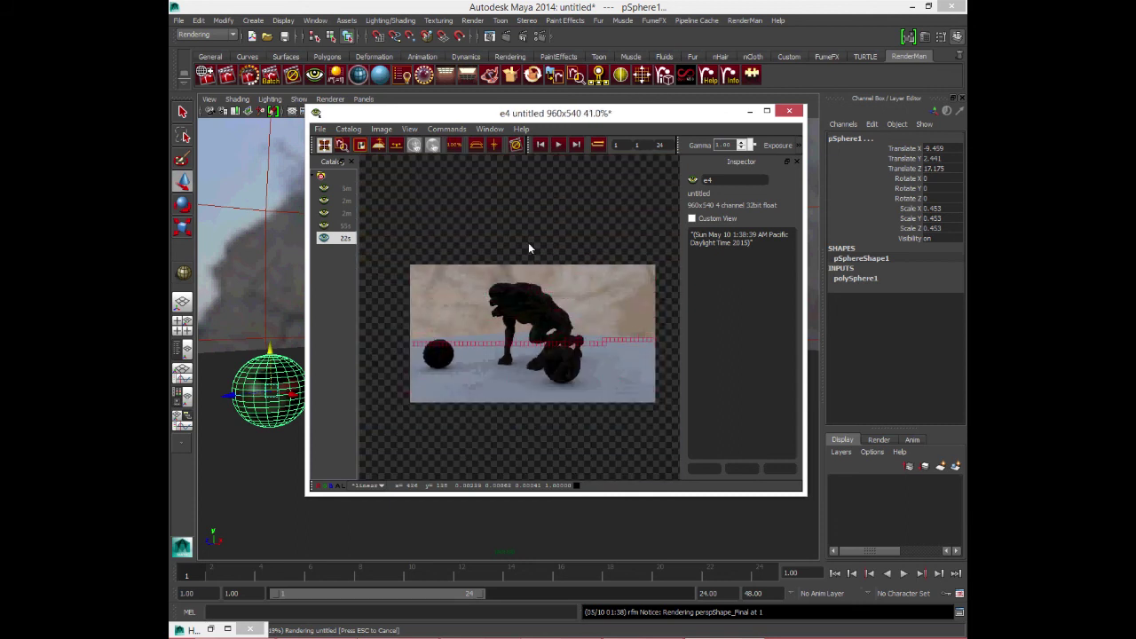
scroll(528, 248, "up", 2)
scroll(529, 243, "up", 4)
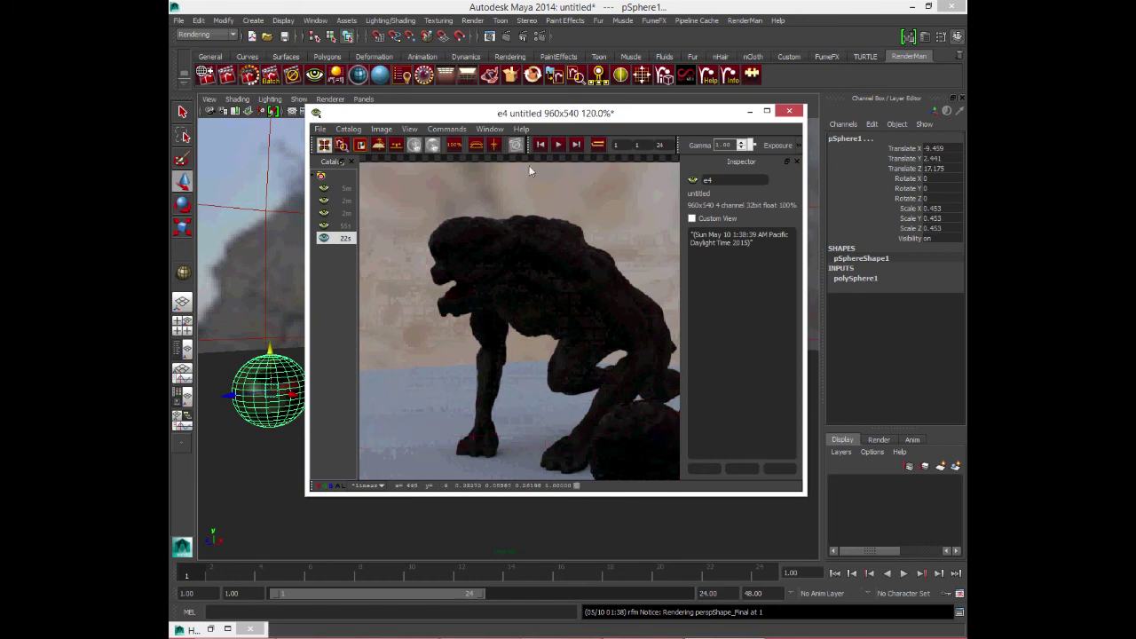
left_click_drag(533, 119, 705, 164)
mouse_move(408, 231)
left_mouse_down("alt")
mouse_move(626, 349)
mouse_move(582, 326)
mouse_move(578, 270)
mouse_move(567, 264)
left_mouse_up("alt")
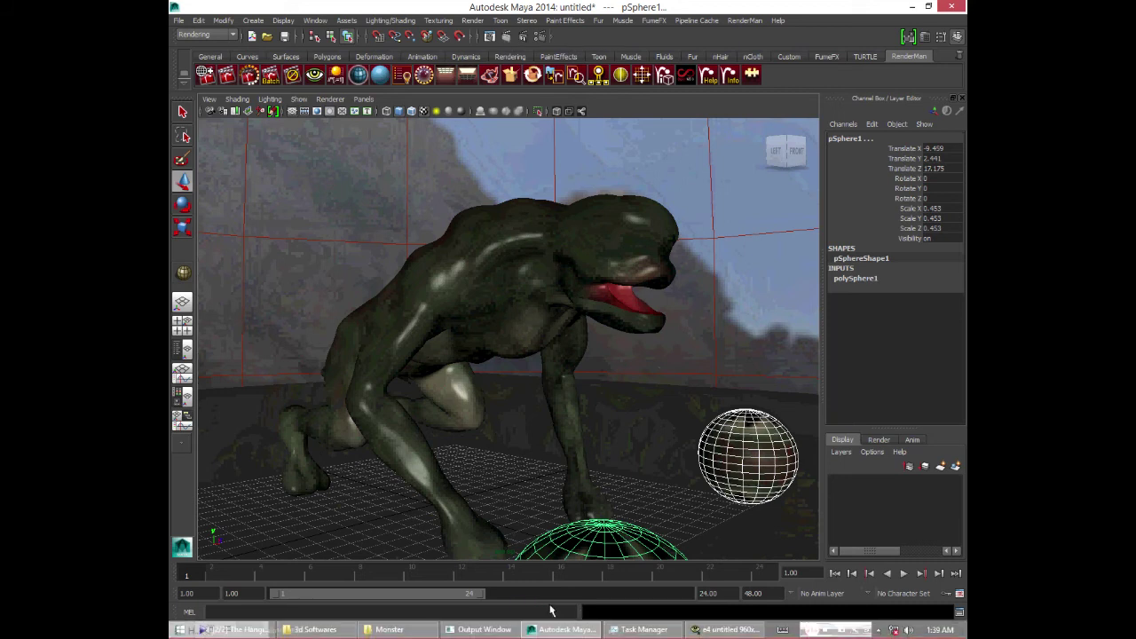